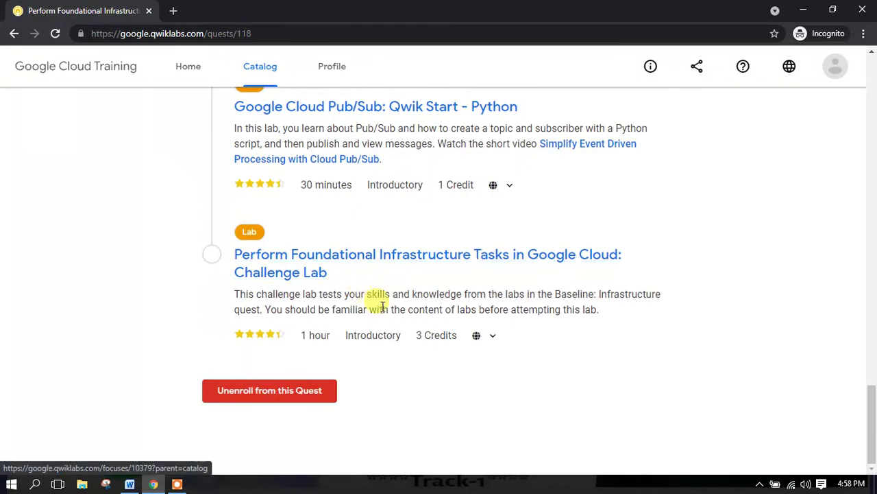
- Open the "Cloud Storage: Qwik Start - Cloud Console" lab from the Perform Foundational Infrastructure Tasks quest
{"action": "scroll", "coordinate": [337, 231], "scroll_direction": "up", "scroll_amount": 12}
{"action": "scroll", "coordinate": [316, 188], "scroll_direction": "up", "scroll_amount": 6}
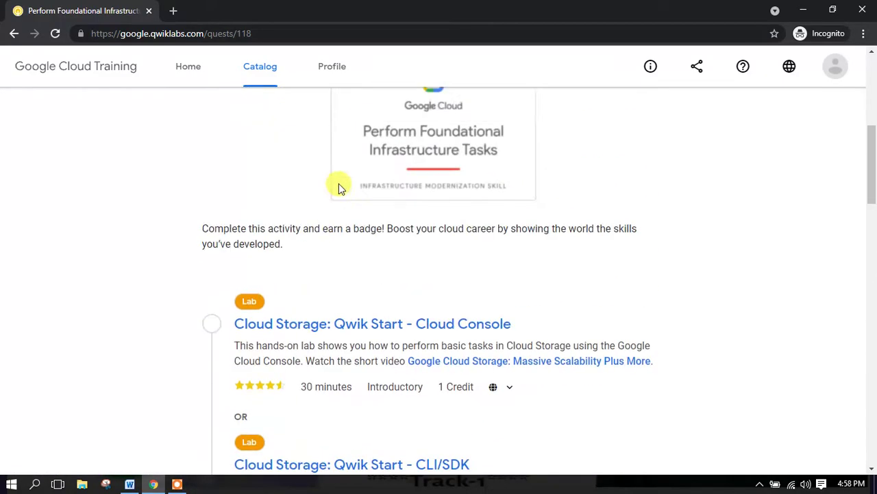
{"action": "scroll", "coordinate": [391, 176], "scroll_direction": "down", "scroll_amount": 3}
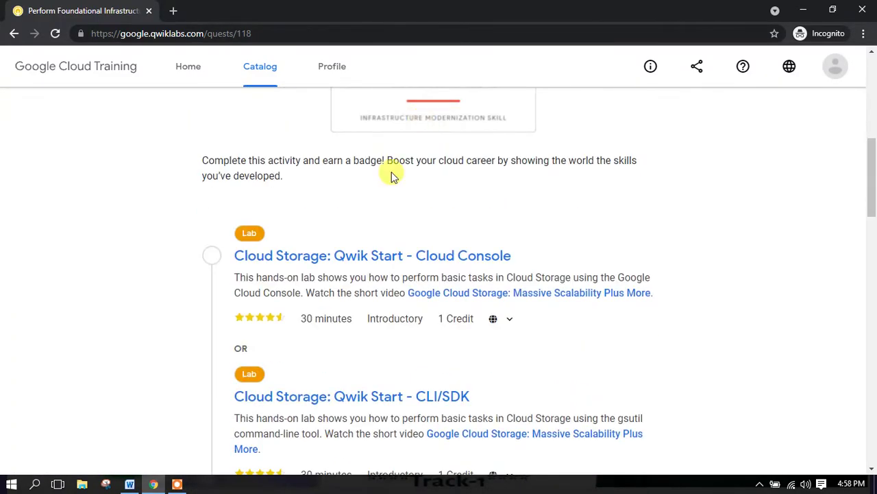
{"action": "left_click", "coordinate": [259, 261]}
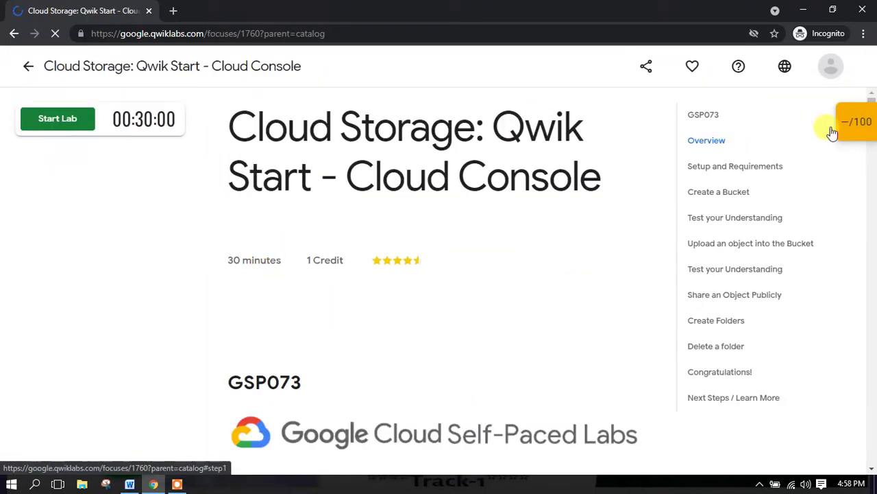
- Start the lab by charging it to the subscription, and check the account's subscription type
{"action": "left_click", "coordinate": [856, 122]}
{"action": "left_click", "coordinate": [837, 130]}
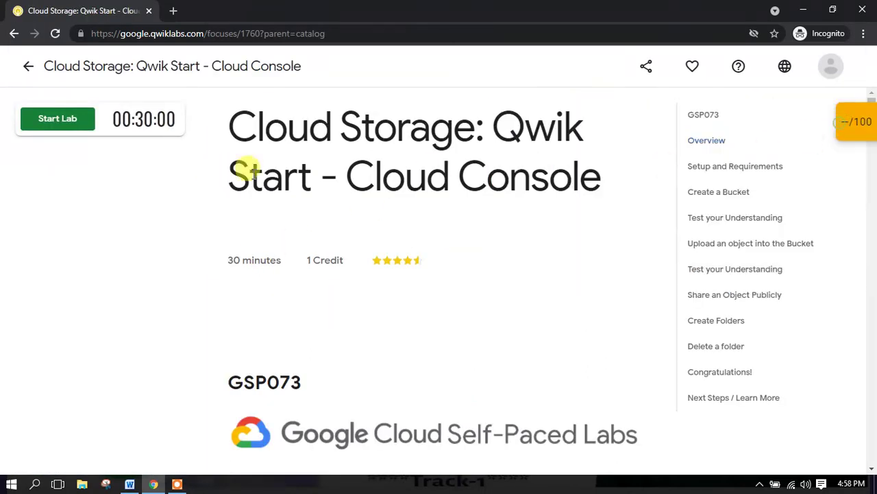
{"action": "left_click", "coordinate": [61, 125]}
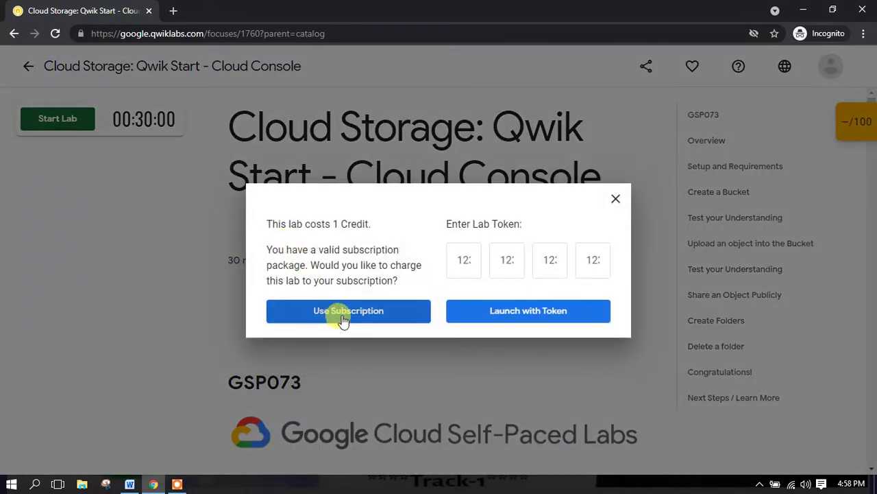
{"action": "left_click", "coordinate": [381, 312]}
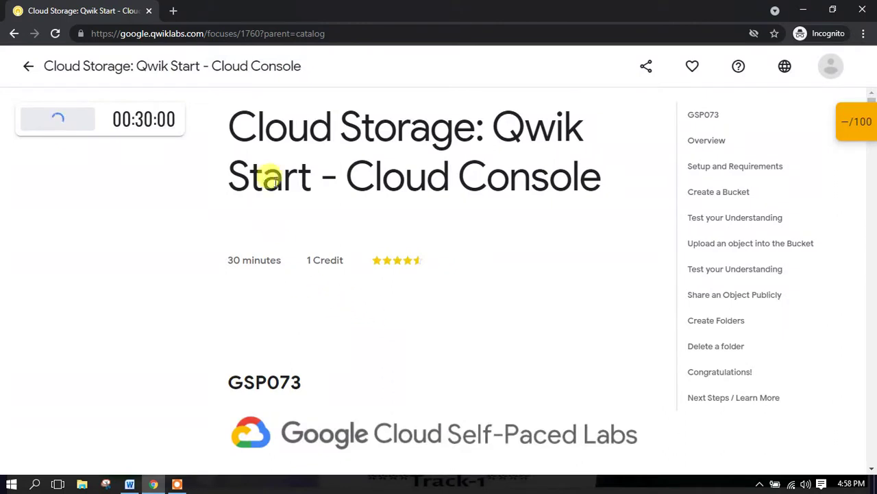
{"action": "left_click", "coordinate": [834, 68]}
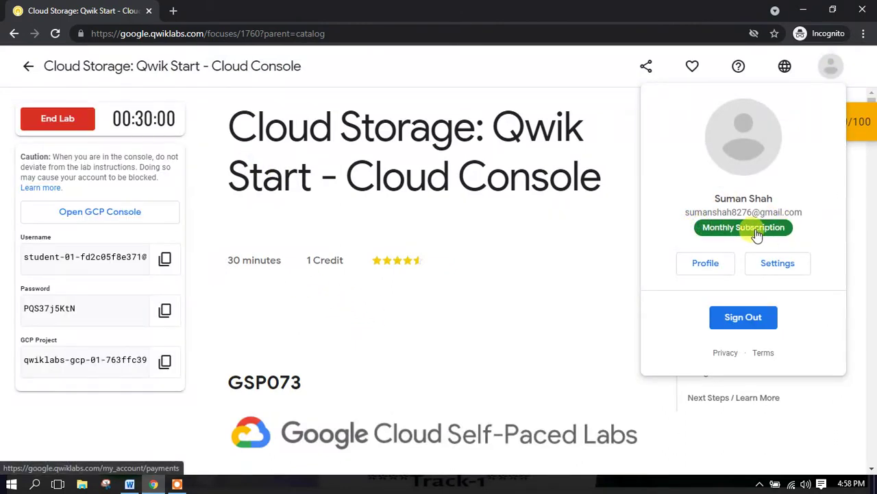
{"action": "left_click", "coordinate": [574, 205]}
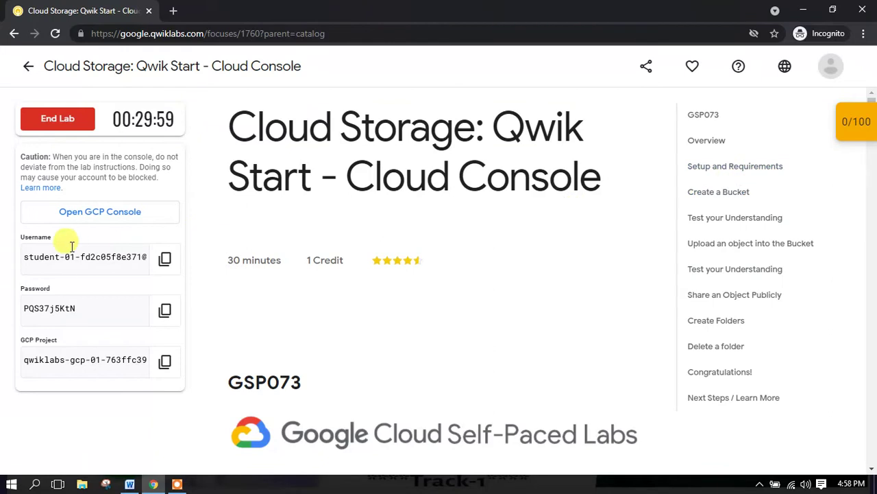
- Open the lab's GCP Console and submit the prefilled student username on the Google sign-in page
{"action": "left_click", "coordinate": [110, 215]}
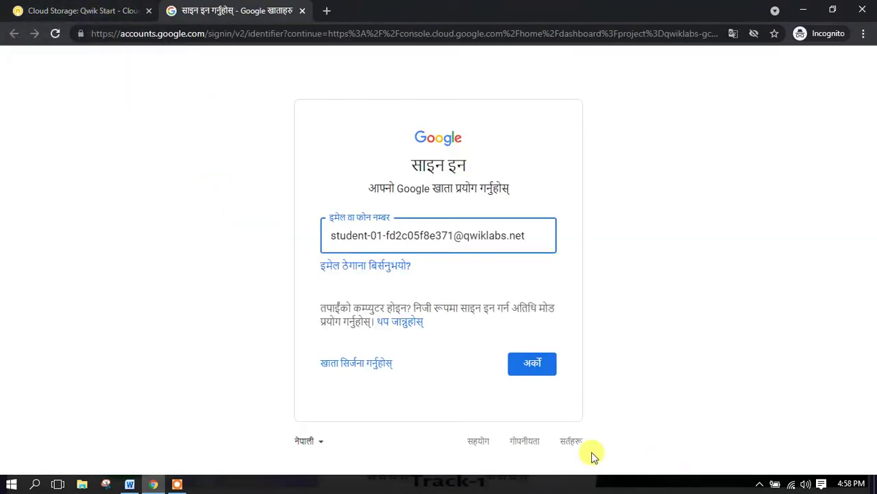
{"action": "left_click", "coordinate": [78, 10]}
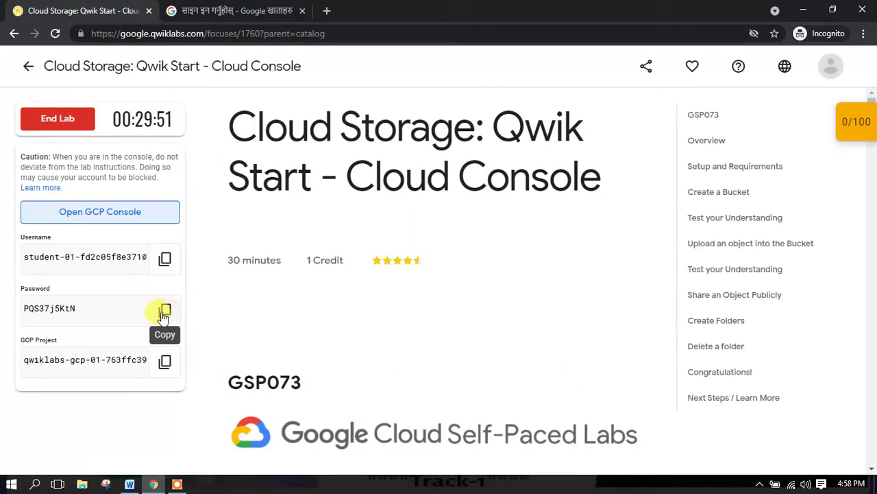
{"action": "left_click_drag", "start_coordinate": [62, 263], "coordinate": [202, 260]}
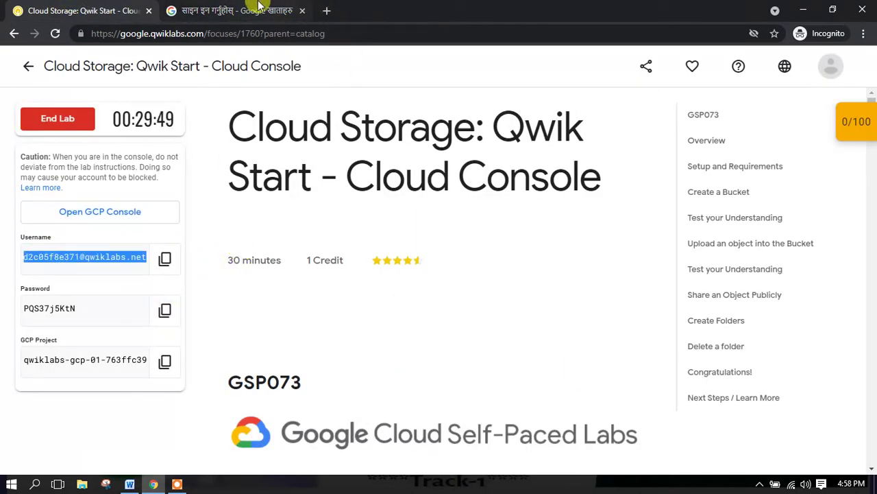
{"action": "left_click", "coordinate": [237, 10]}
{"action": "left_click", "coordinate": [525, 364]}
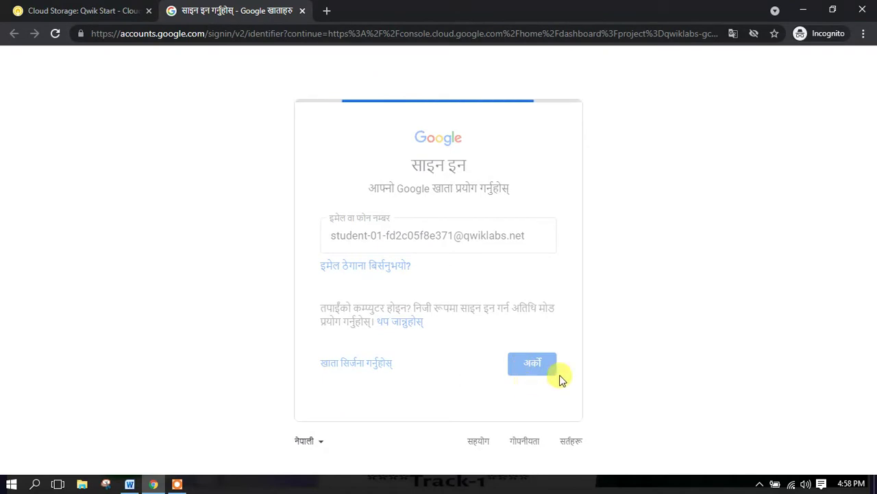
- Copy the lab password into the sign-in page's password field, sign in, and accept the new account's terms
{"action": "left_click", "coordinate": [112, 5]}
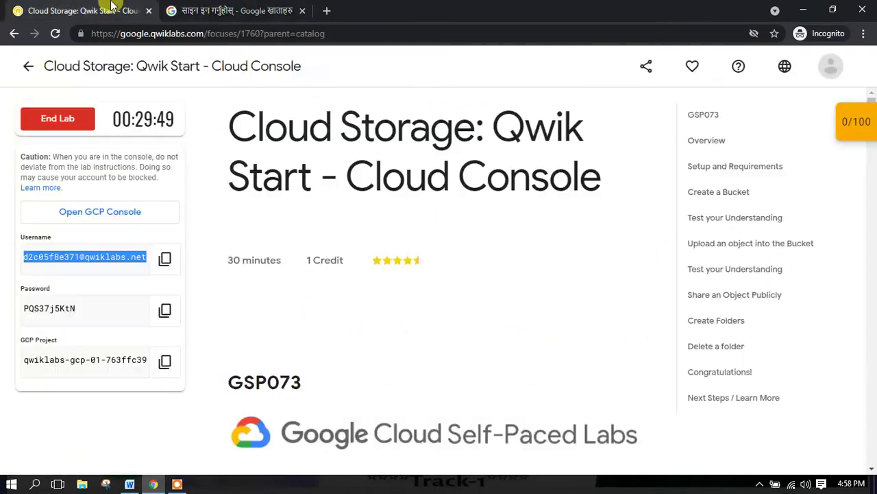
{"action": "left_click", "coordinate": [165, 308]}
{"action": "left_click", "coordinate": [244, 6]}
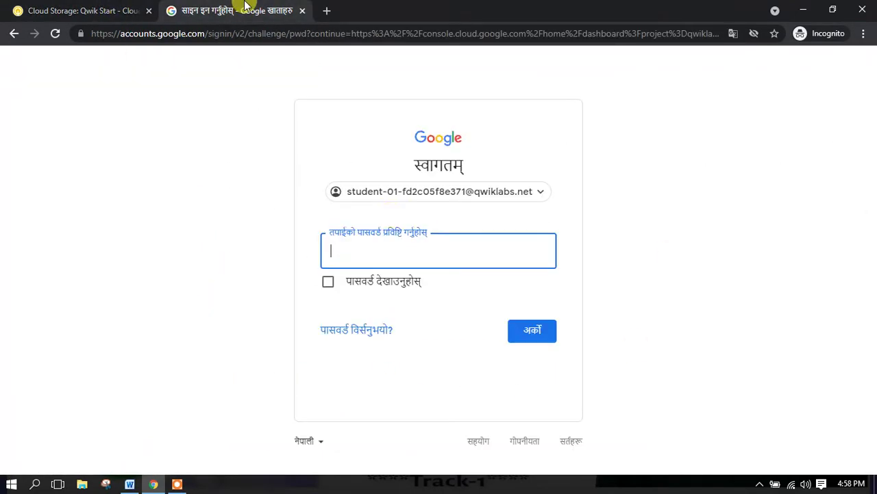
{"action": "left_click", "coordinate": [539, 333]}
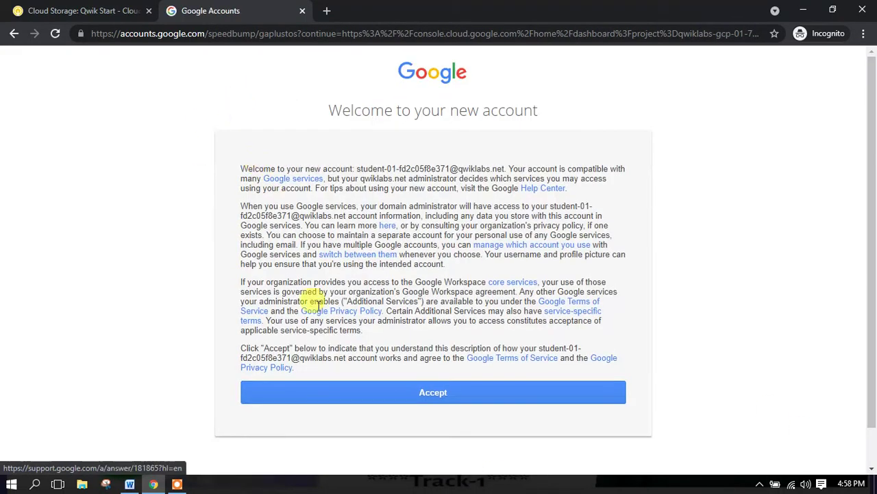
{"action": "left_click", "coordinate": [420, 392]}
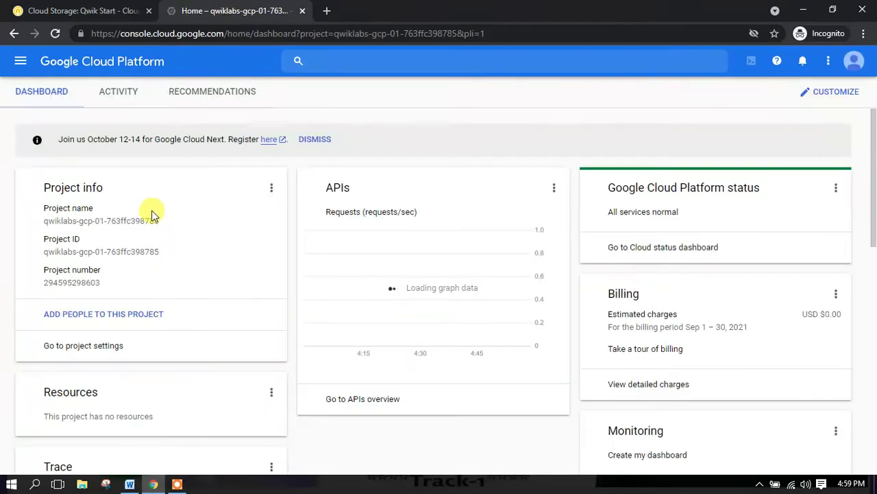
- Dismiss the Google Cloud Next notice and agree to the Terms of Service with email updates enabled
{"action": "left_click", "coordinate": [315, 139]}
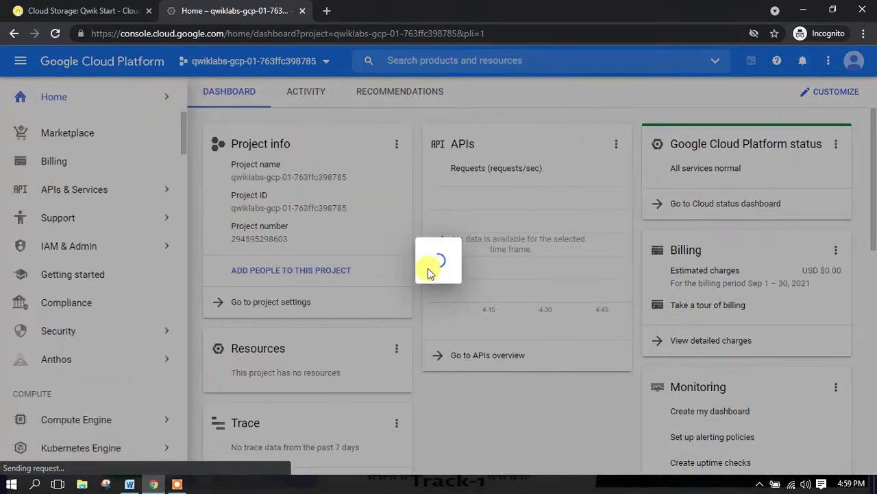
{"action": "left_click", "coordinate": [292, 291]}
{"action": "left_click", "coordinate": [298, 356]}
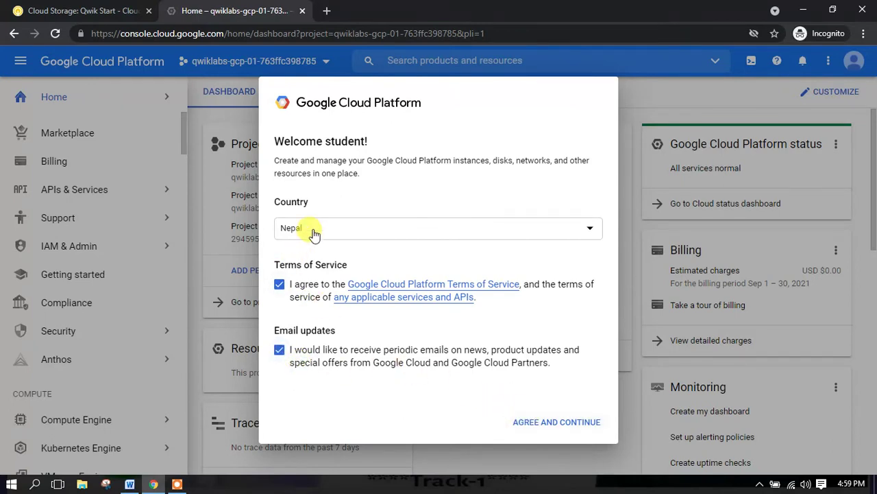
{"action": "left_click", "coordinate": [540, 428]}
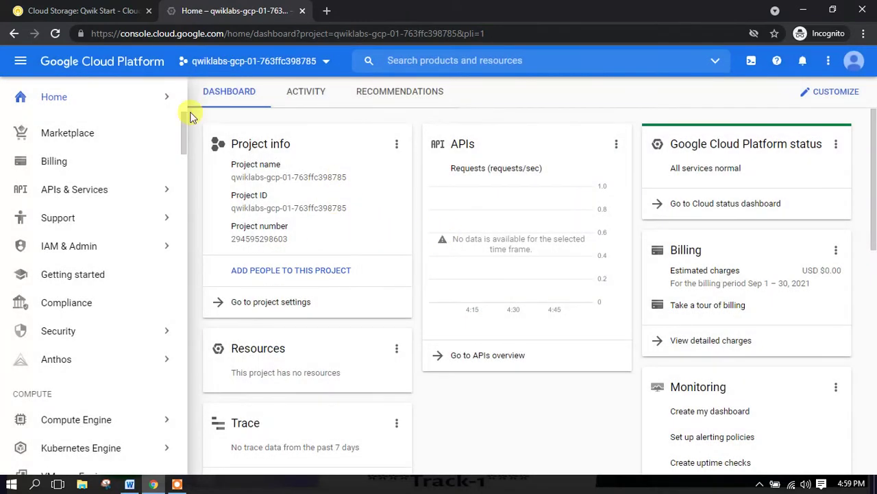
- Find the Create a Bucket section in the lab instructions and copy the page name "Browser" from its first instruction
{"action": "left_click", "coordinate": [41, 10]}
{"action": "scroll", "coordinate": [319, 237], "scroll_direction": "down", "scroll_amount": 5}
{"action": "scroll", "coordinate": [329, 223], "scroll_direction": "down", "scroll_amount": 7}
{"action": "scroll", "coordinate": [353, 219], "scroll_direction": "down", "scroll_amount": 10}
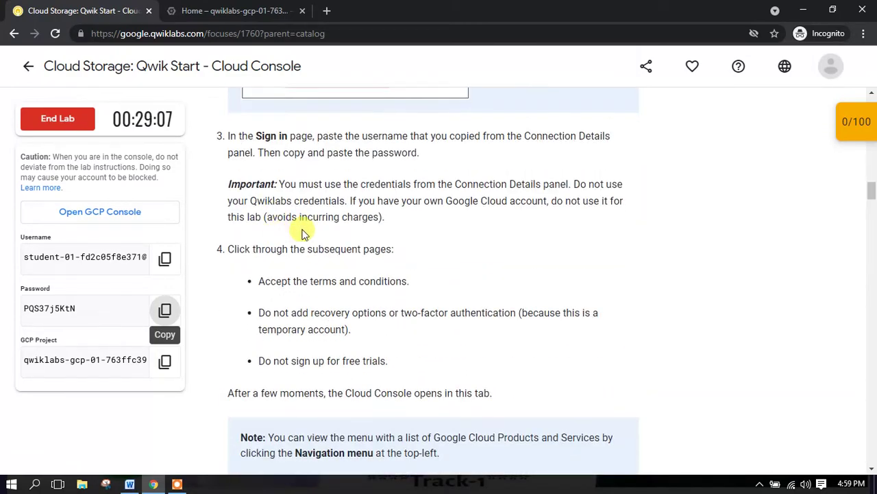
{"action": "scroll", "coordinate": [308, 224], "scroll_direction": "down", "scroll_amount": 8}
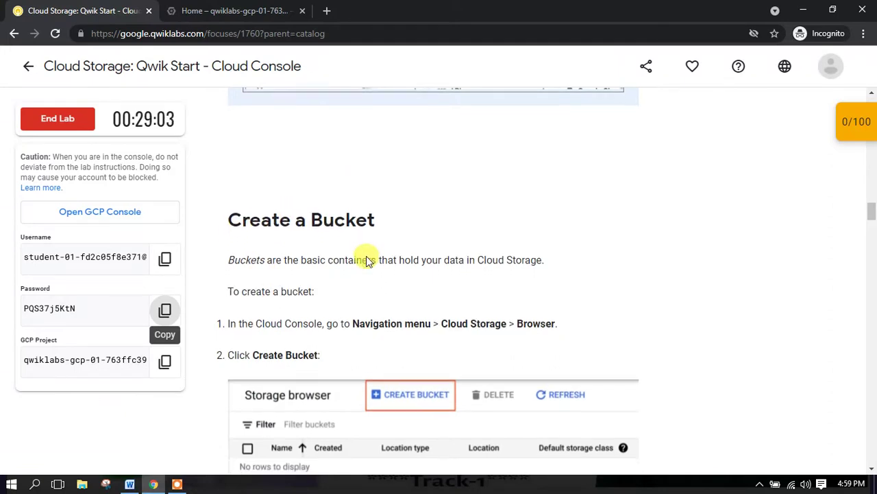
{"action": "scroll", "coordinate": [425, 274], "scroll_direction": "down", "scroll_amount": 1}
{"action": "left_click_drag", "start_coordinate": [442, 264], "coordinate": [498, 269]}
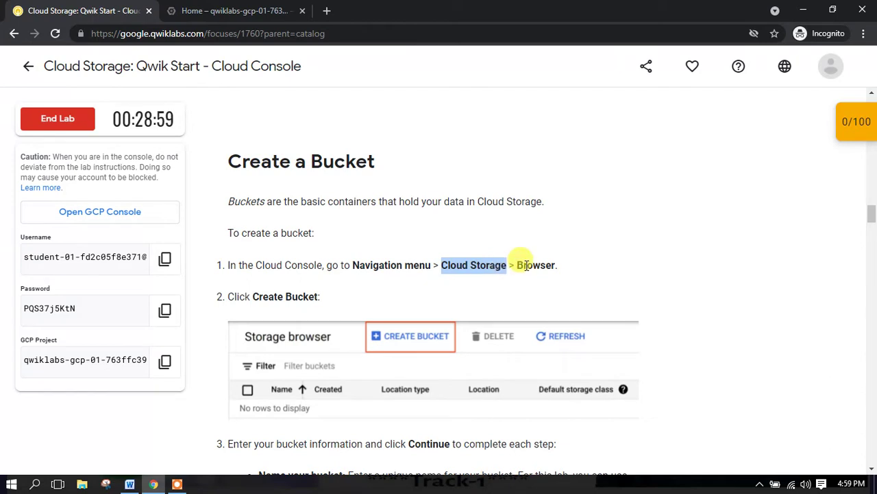
{"action": "left_click", "coordinate": [521, 264]}
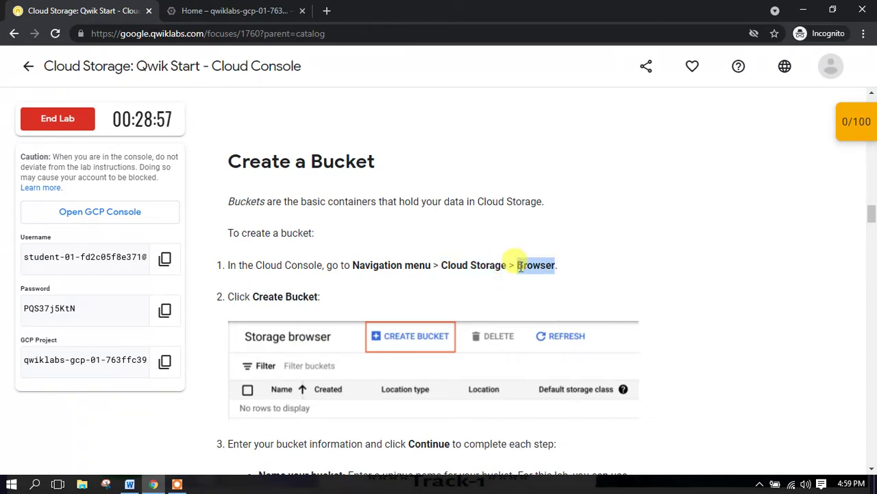
- Search the Cloud Console for "Browser" and open the Cloud Storage Browser page
{"action": "left_click", "coordinate": [233, 11]}
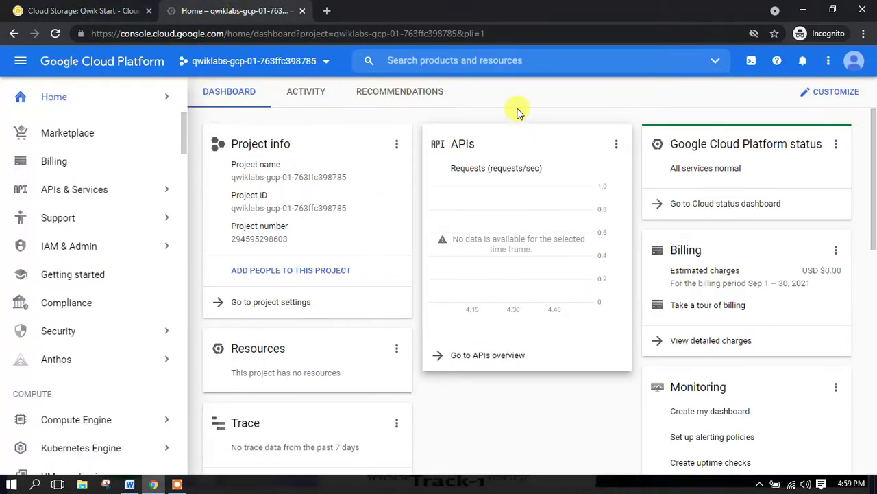
{"action": "left_click", "coordinate": [492, 59]}
{"action": "key", "text": "ctrl+v"}
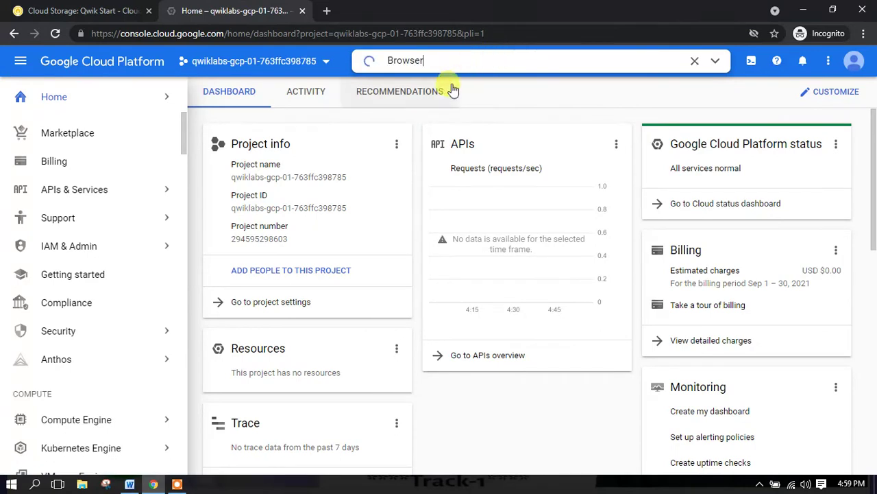
{"action": "left_click", "coordinate": [408, 152]}
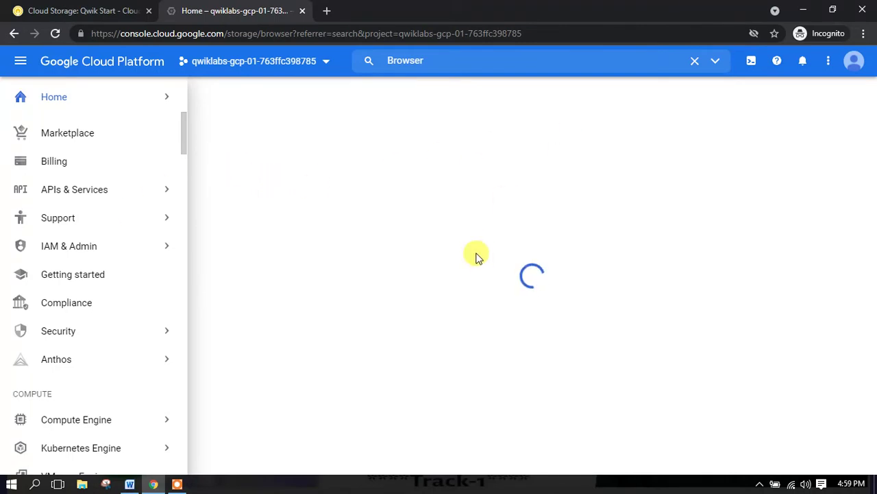
- Check the bucket creation instructions in the lab, then close the Learn panel and start creating a bucket in Cloud Storage
{"action": "key", "text": "ctrl+Tab"}
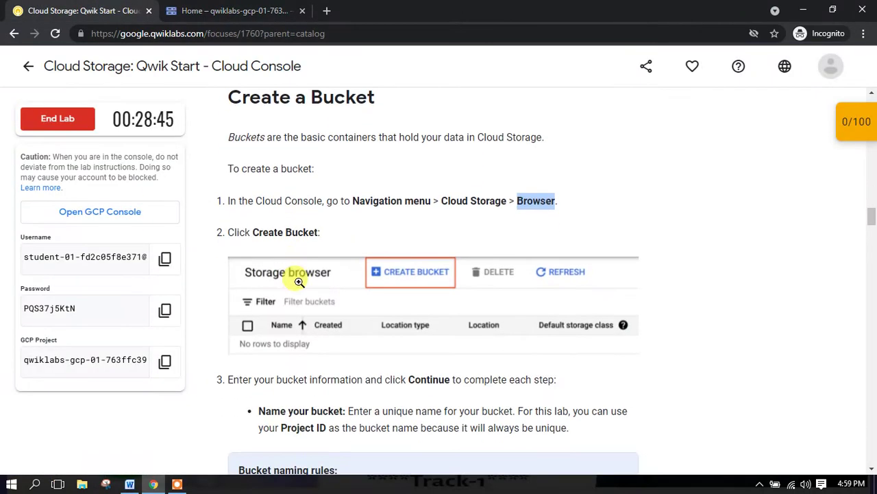
{"action": "scroll", "coordinate": [346, 271], "scroll_direction": "down", "scroll_amount": 3}
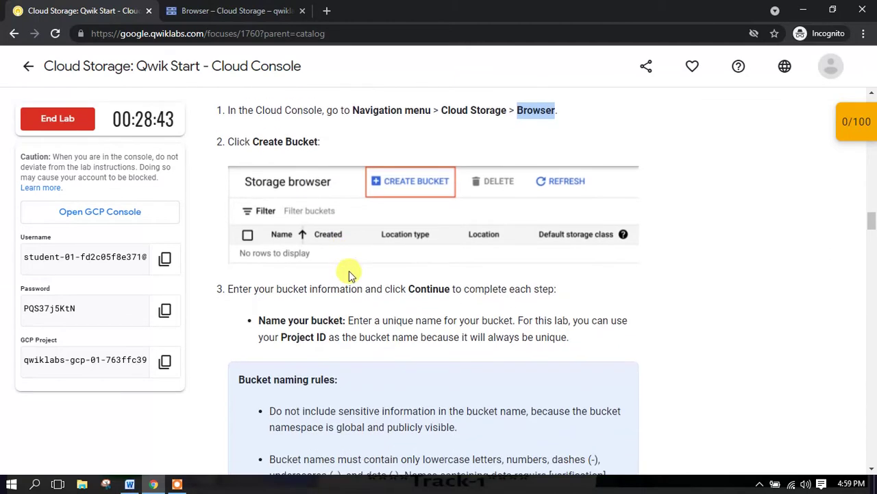
{"action": "scroll", "coordinate": [344, 272], "scroll_direction": "up", "scroll_amount": 2}
{"action": "scroll", "coordinate": [344, 272], "scroll_direction": "up", "scroll_amount": 2}
{"action": "key", "text": "ctrl+Tab"}
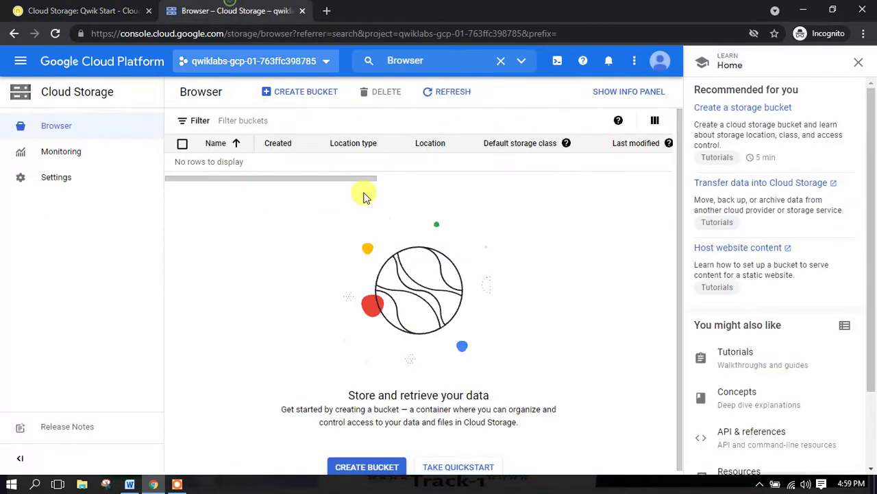
{"action": "left_click", "coordinate": [857, 68]}
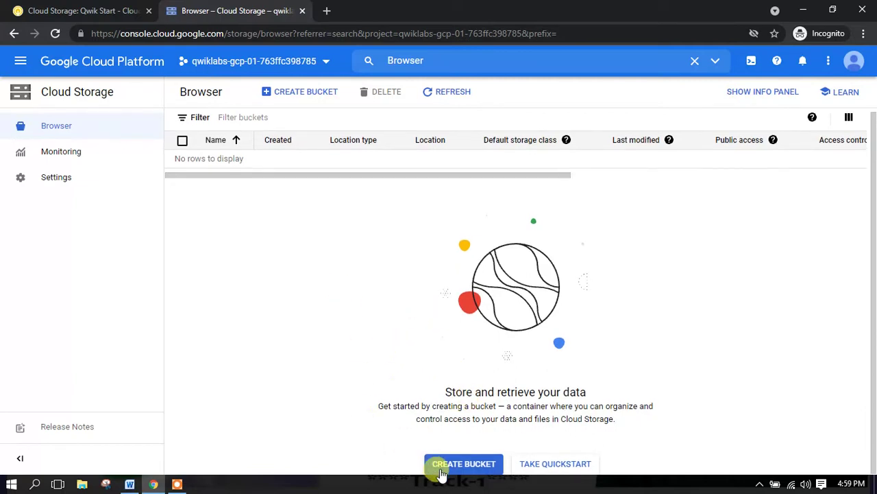
{"action": "left_click", "coordinate": [285, 98]}
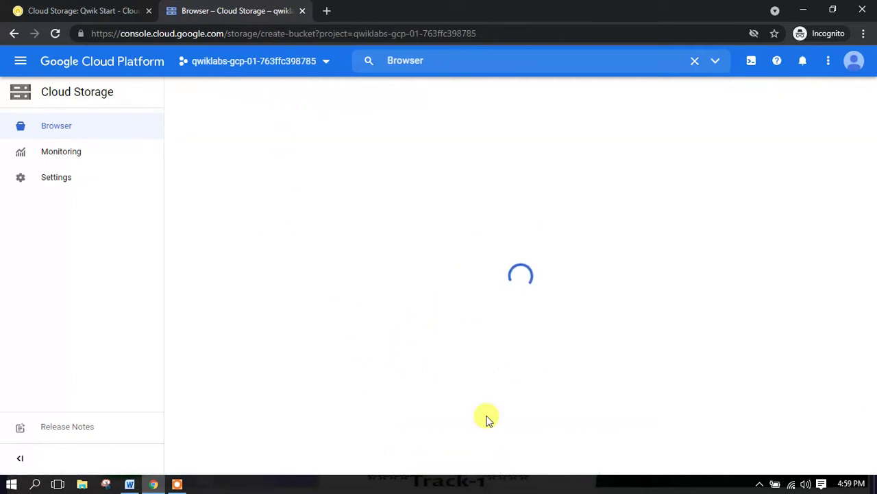
- Copy the GCP Project ID from the lab page and enter it as the bucket name, qwiklabs-gcp-01-763ffc398785
{"action": "left_click", "coordinate": [117, 8]}
{"action": "scroll", "coordinate": [432, 219], "scroll_direction": "down", "scroll_amount": 2}
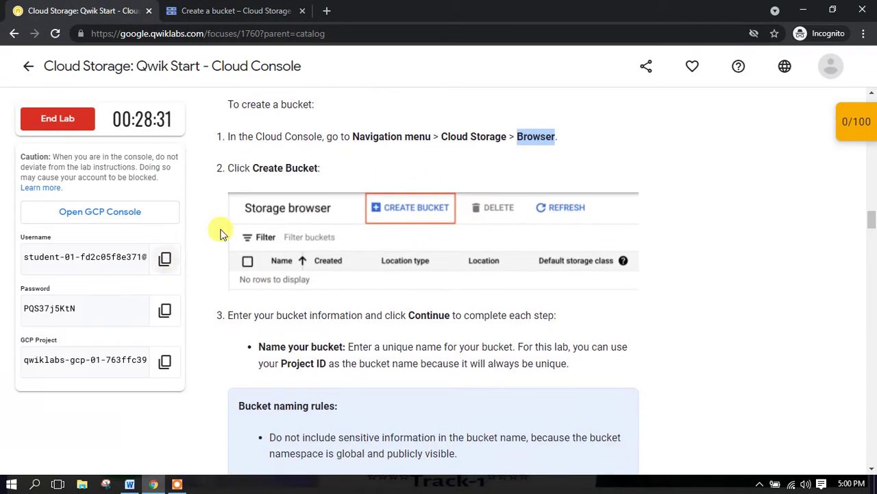
{"action": "scroll", "coordinate": [351, 269], "scroll_direction": "down", "scroll_amount": 1}
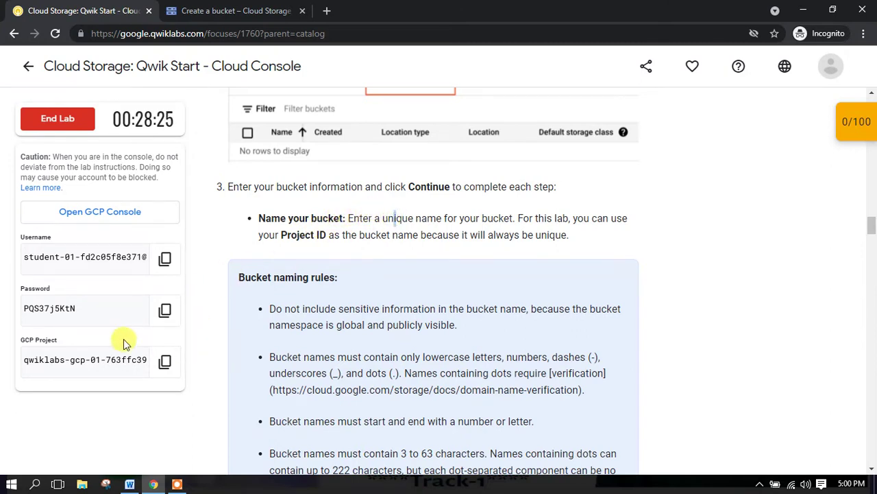
{"action": "left_click", "coordinate": [165, 361]}
{"action": "left_click", "coordinate": [206, 10]}
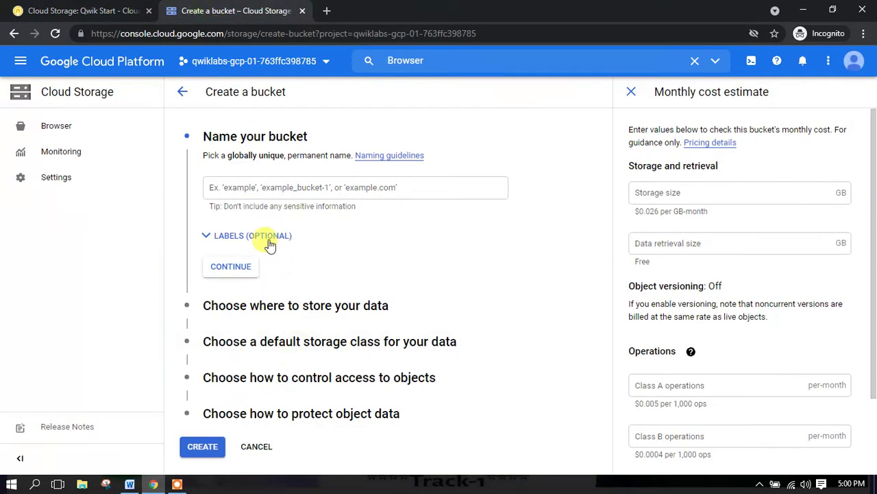
{"action": "left_click", "coordinate": [252, 187]}
{"action": "key", "text": "ctrl+v"}
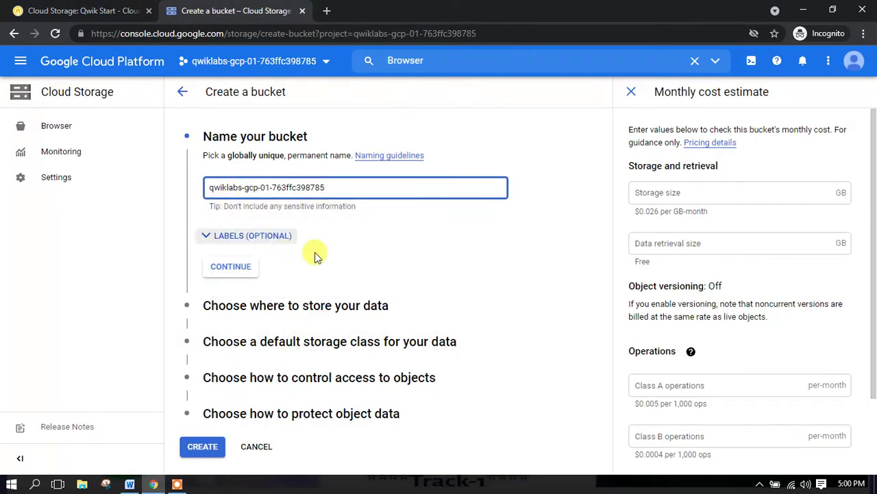
- Review the bucket naming rules and the required location, storage class and access control settings in the lab instructions
{"action": "left_click", "coordinate": [94, 8]}
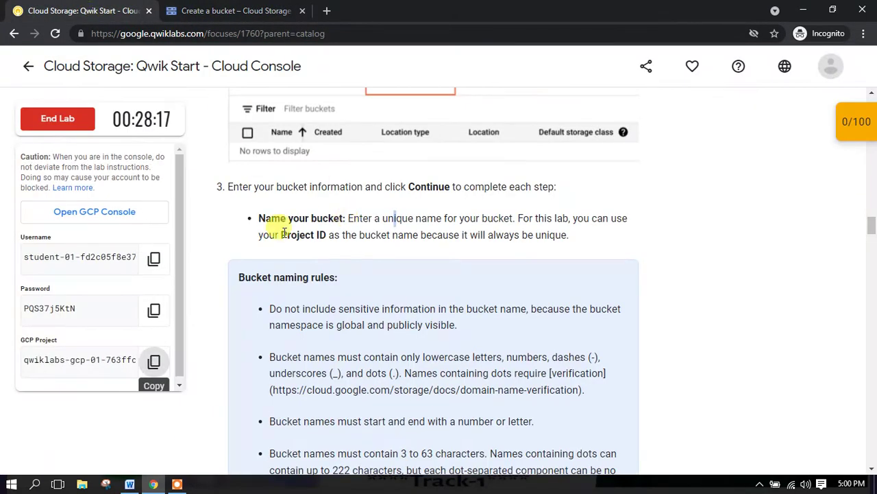
{"action": "scroll", "coordinate": [285, 247], "scroll_direction": "up", "scroll_amount": 1}
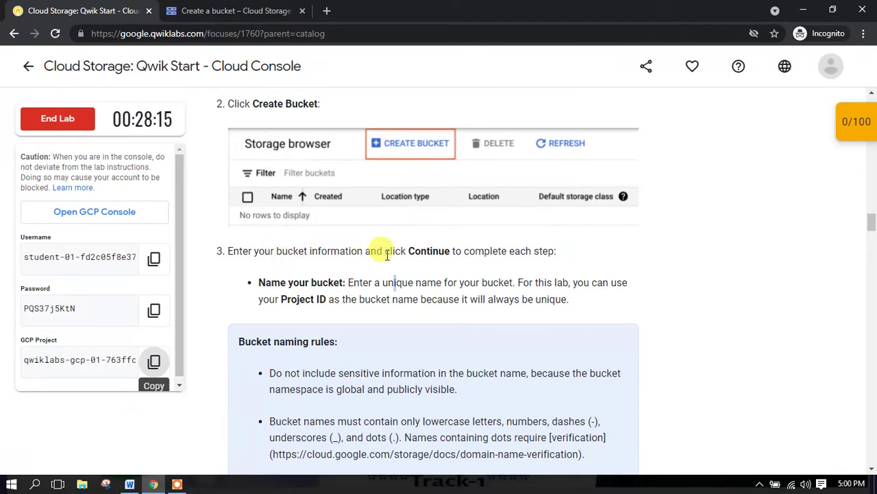
{"action": "scroll", "coordinate": [387, 255], "scroll_direction": "up", "scroll_amount": 1}
{"action": "scroll", "coordinate": [386, 246], "scroll_direction": "down", "scroll_amount": 2}
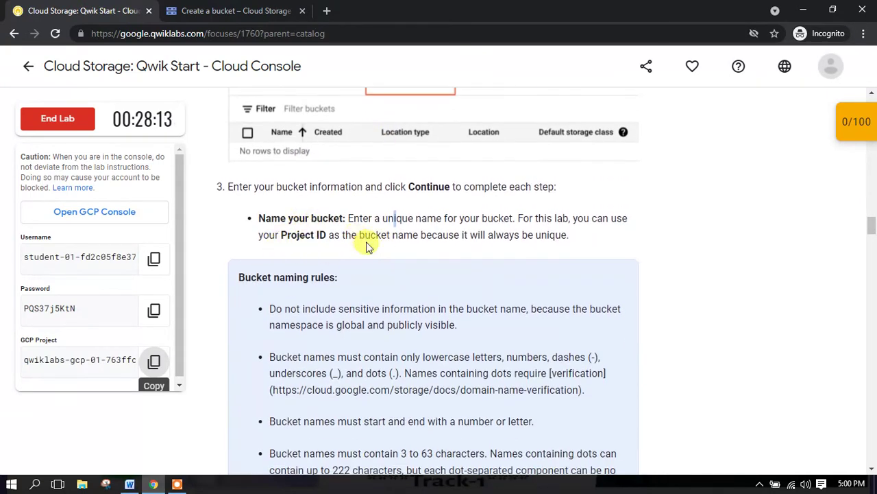
{"action": "scroll", "coordinate": [404, 233], "scroll_direction": "down", "scroll_amount": 2}
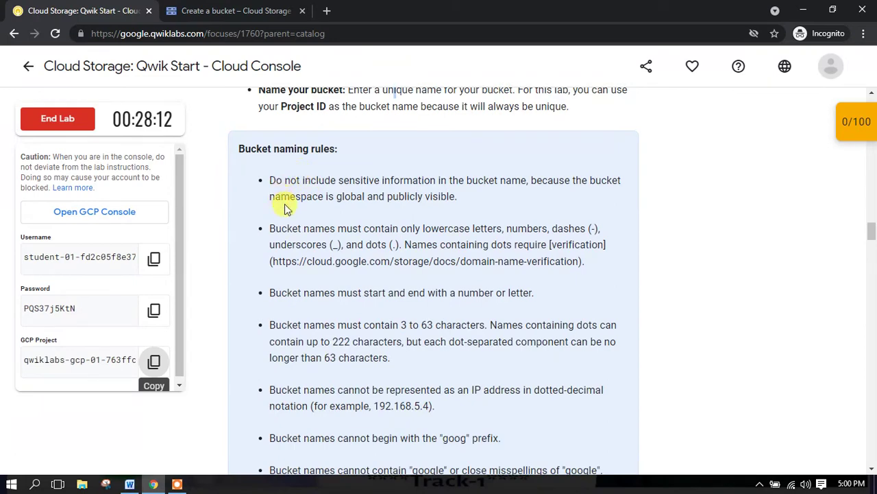
{"action": "scroll", "coordinate": [287, 209], "scroll_direction": "down", "scroll_amount": 5}
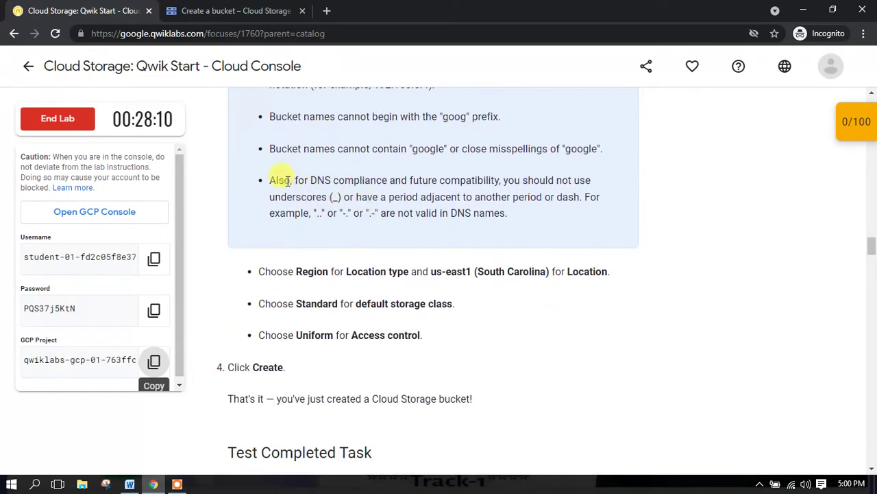
{"action": "scroll", "coordinate": [365, 199], "scroll_direction": "down", "scroll_amount": 2}
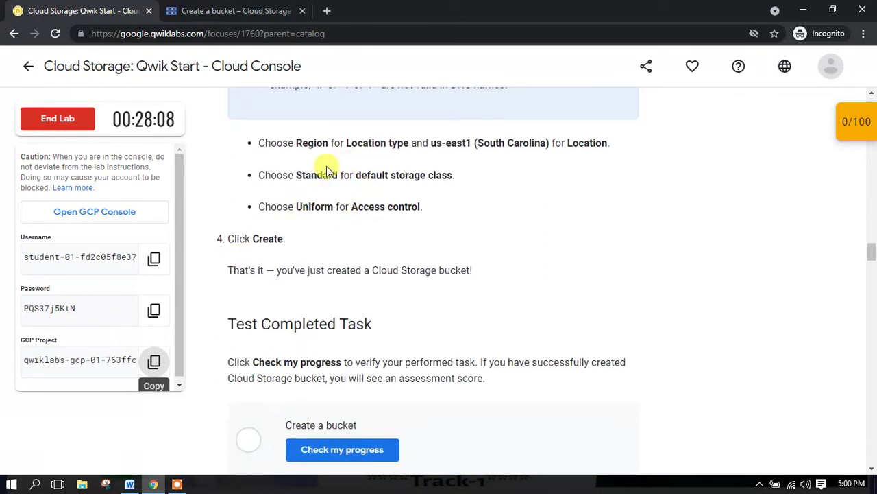
{"action": "left_click_drag", "start_coordinate": [310, 146], "coordinate": [329, 146]}
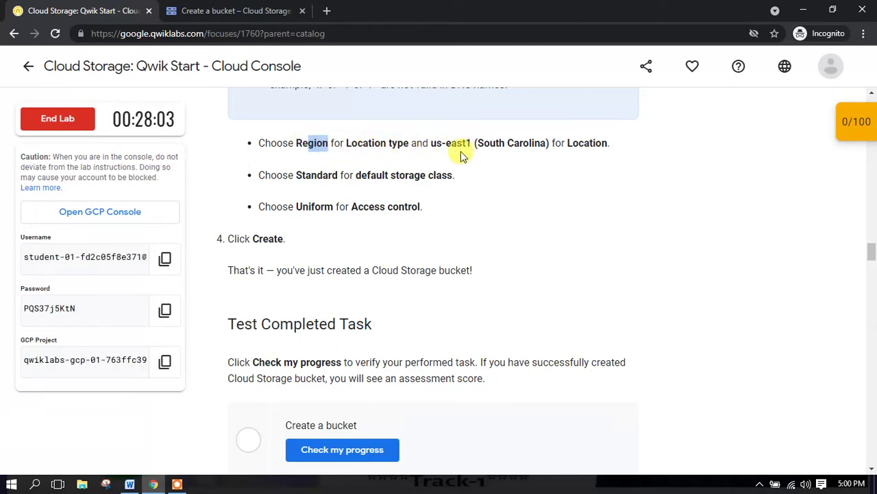
- Confirm the bucket name and, following the lab instructions, set the location type to Region with us-east1 (South Carolina)
{"action": "left_click", "coordinate": [235, 11]}
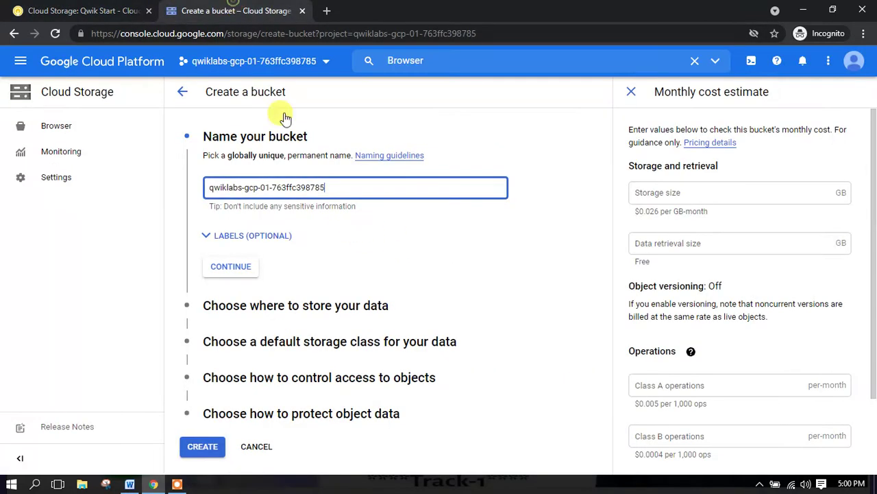
{"action": "left_click", "coordinate": [233, 268]}
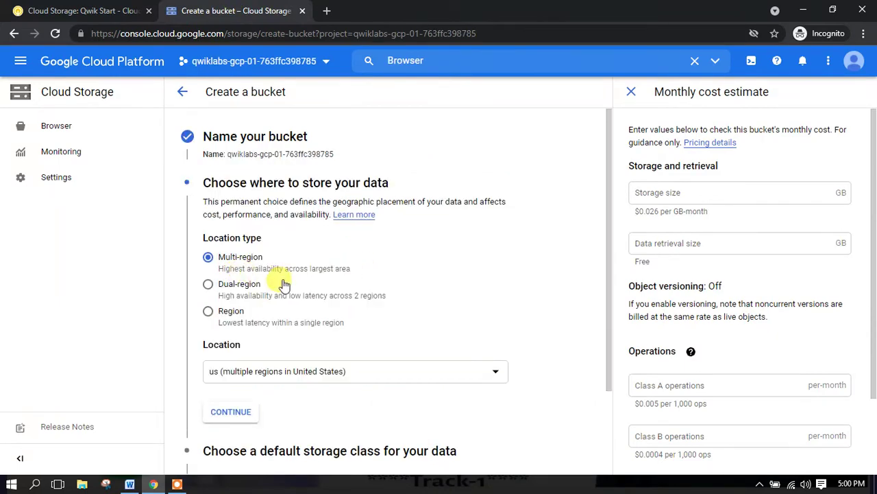
{"action": "left_click", "coordinate": [99, 10]}
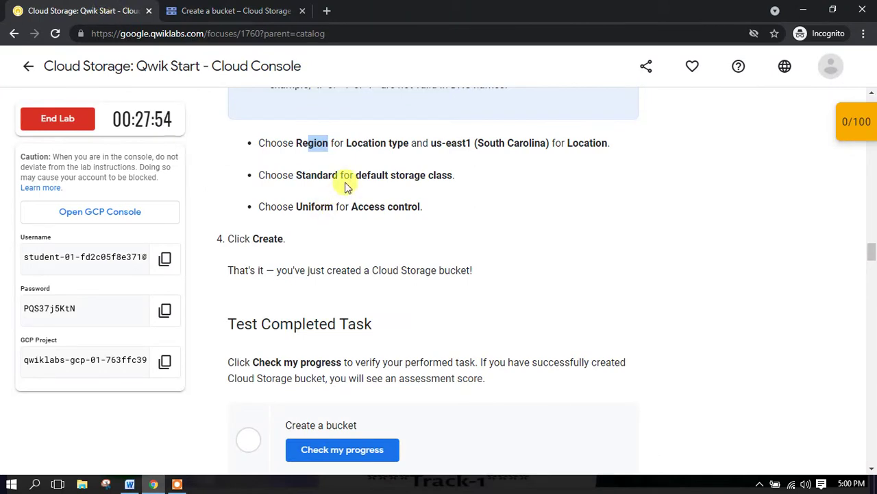
{"action": "scroll", "coordinate": [370, 231], "scroll_direction": "up", "scroll_amount": 1}
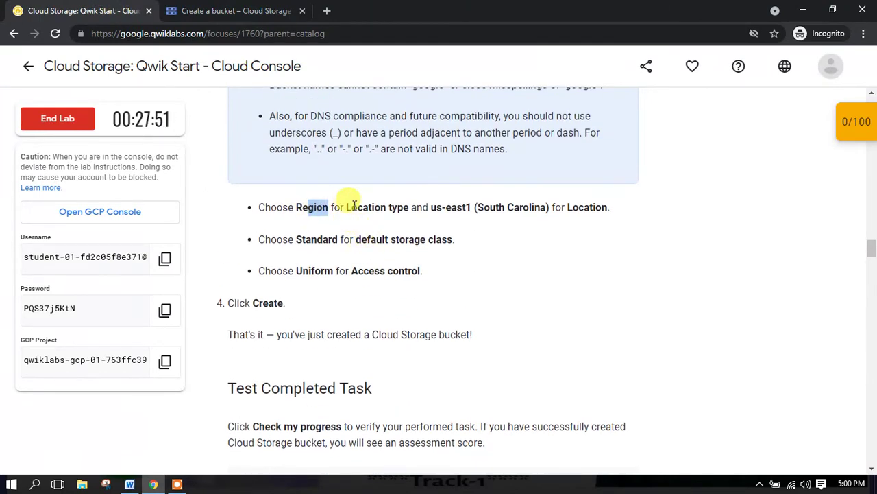
{"action": "key", "text": "ctrl+Tab"}
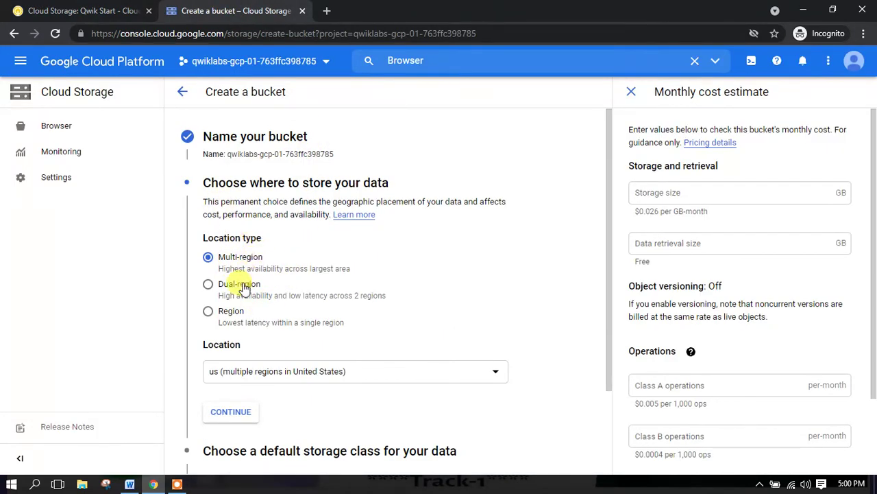
{"action": "key", "text": "ctrl+Tab"}
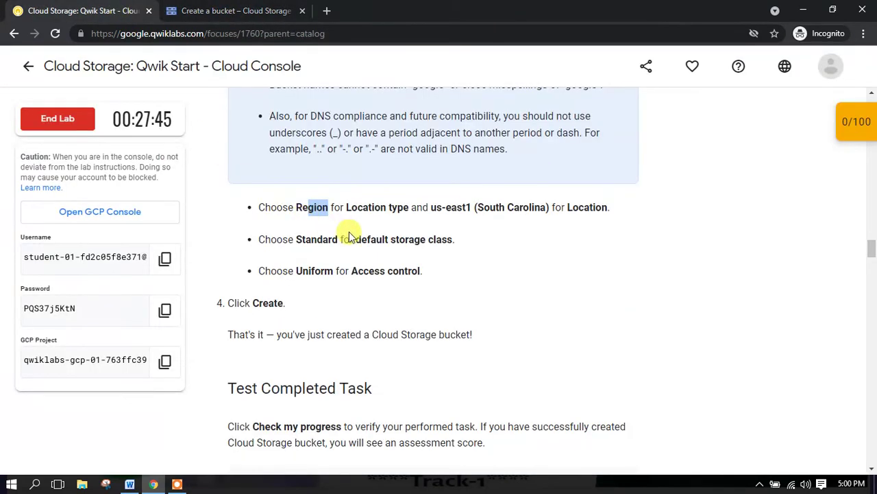
{"action": "key", "text": "ctrl+Tab"}
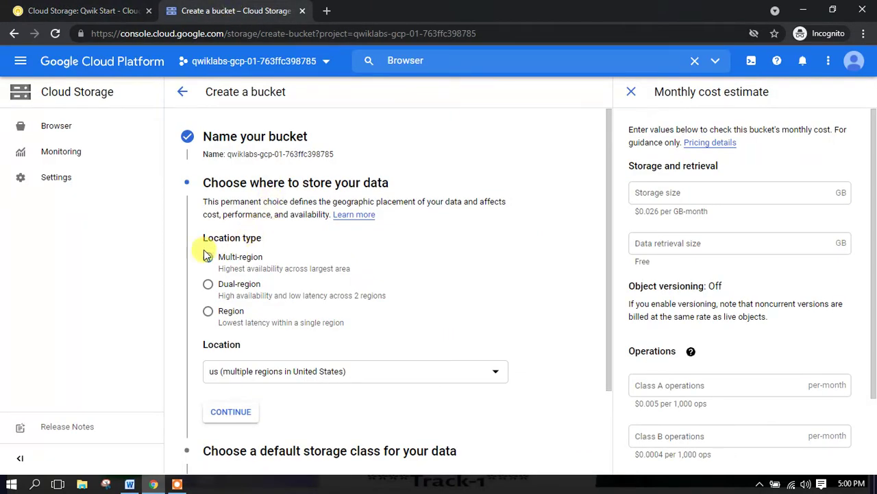
{"action": "left_click", "coordinate": [209, 312]}
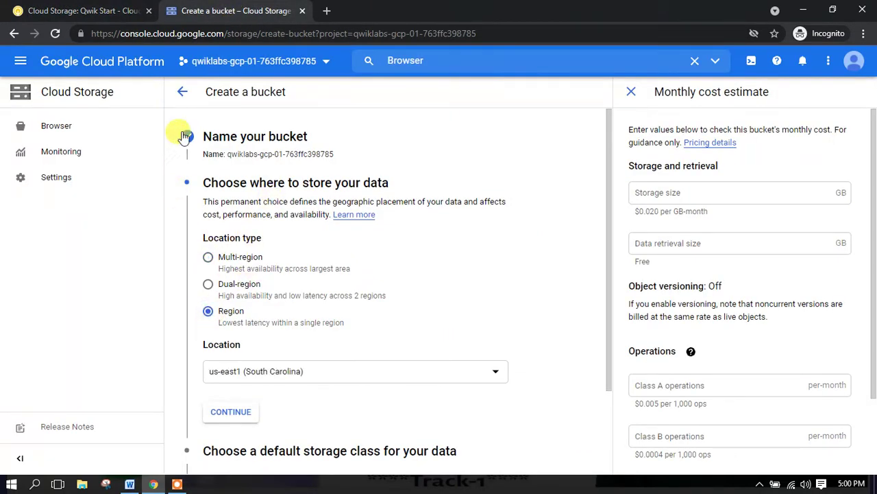
- Compare the chosen location with the lab instructions and confirm us-east1 (South Carolina) as where the data is stored
{"action": "left_click", "coordinate": [130, 11]}
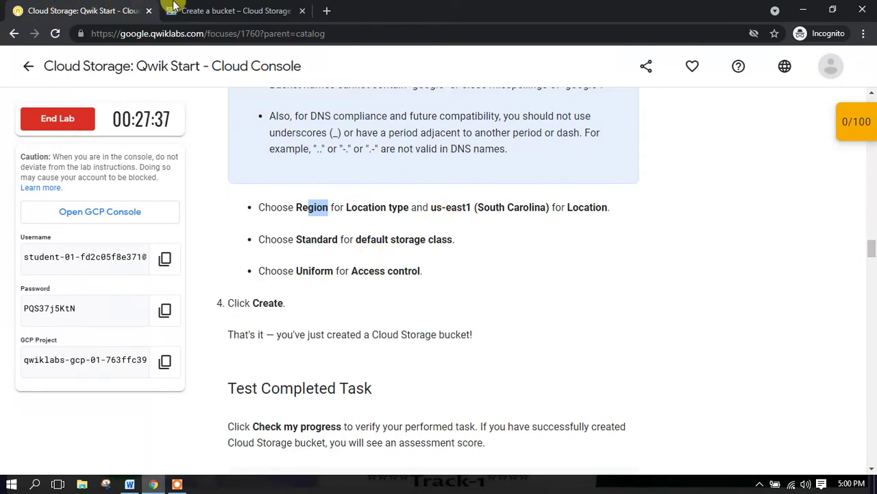
{"action": "left_click", "coordinate": [171, 9]}
{"action": "scroll", "coordinate": [284, 386], "scroll_direction": "down", "scroll_amount": 1}
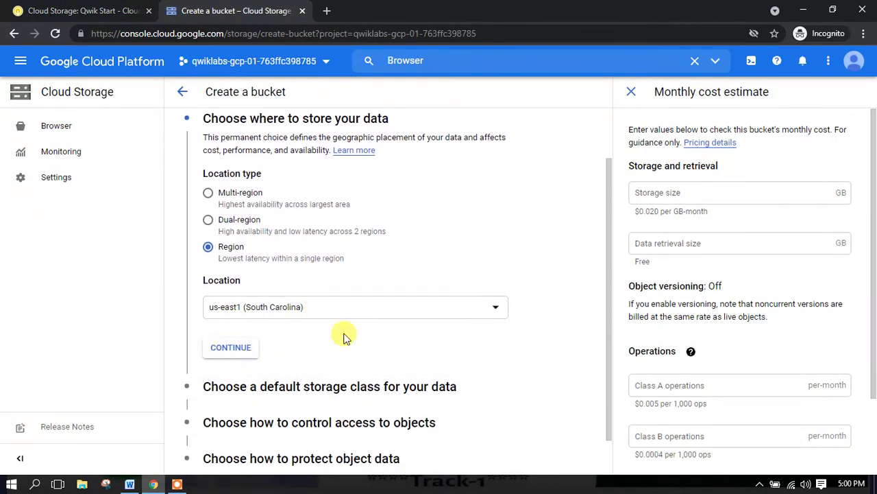
{"action": "left_click", "coordinate": [83, 11]}
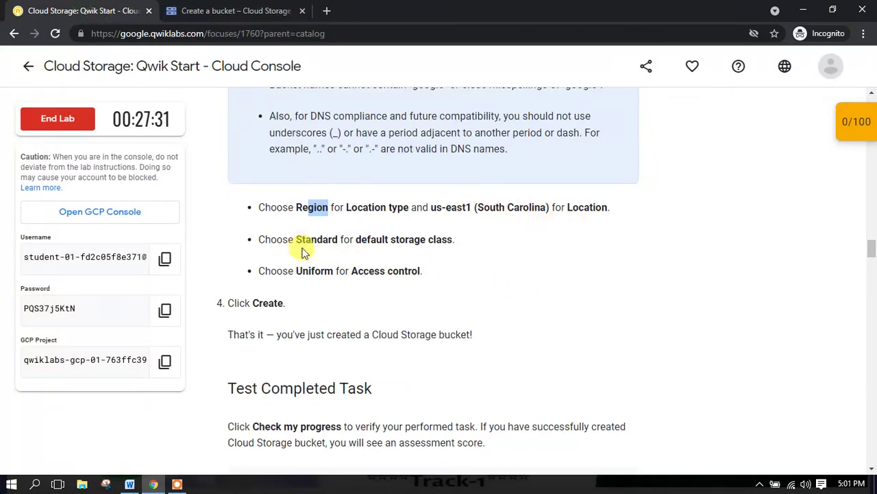
{"action": "left_click", "coordinate": [206, 11]}
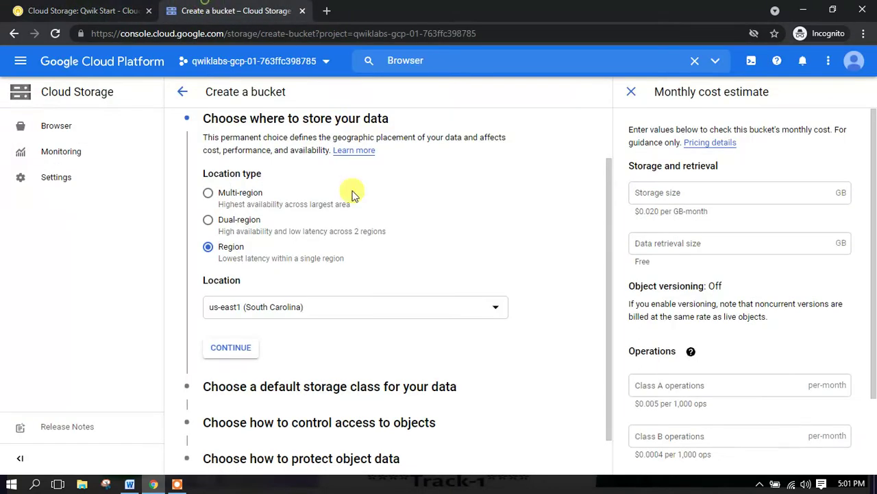
{"action": "scroll", "coordinate": [250, 314], "scroll_direction": "down", "scroll_amount": 1}
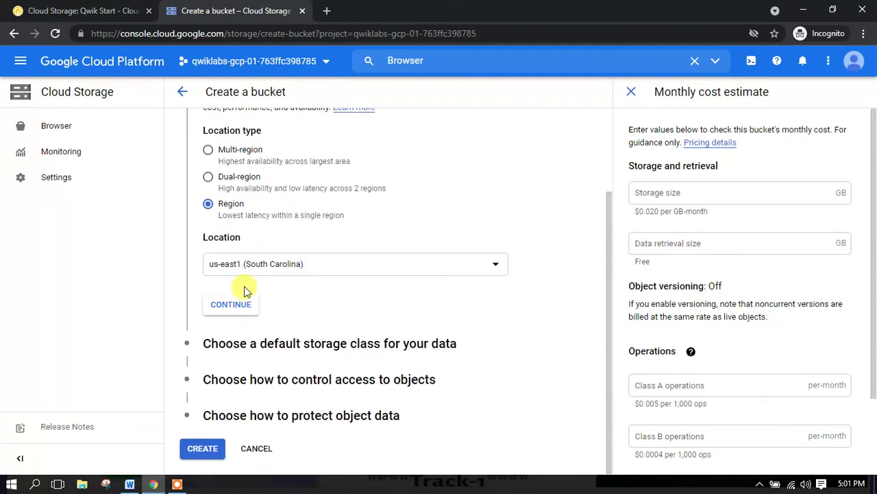
{"action": "scroll", "coordinate": [274, 287], "scroll_direction": "up", "scroll_amount": 2}
{"action": "scroll", "coordinate": [265, 294], "scroll_direction": "down", "scroll_amount": 2}
{"action": "left_click", "coordinate": [227, 296]}
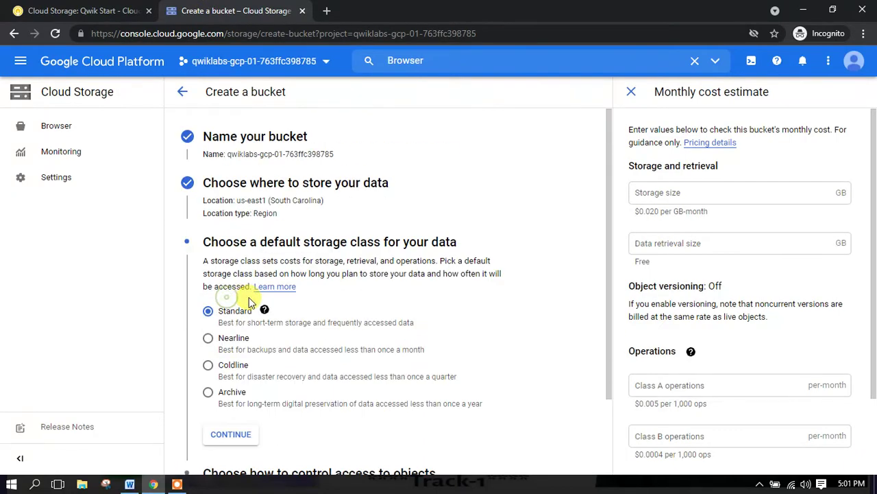
- Check the required storage class in the lab instructions and confirm Standard as the bucket's default storage class
{"action": "scroll", "coordinate": [264, 308], "scroll_direction": "down", "scroll_amount": 1}
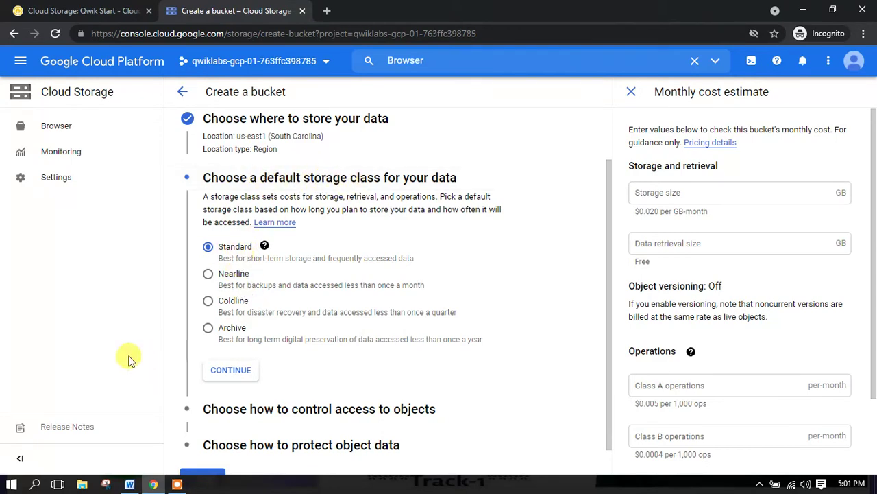
{"action": "left_click", "coordinate": [76, 11]}
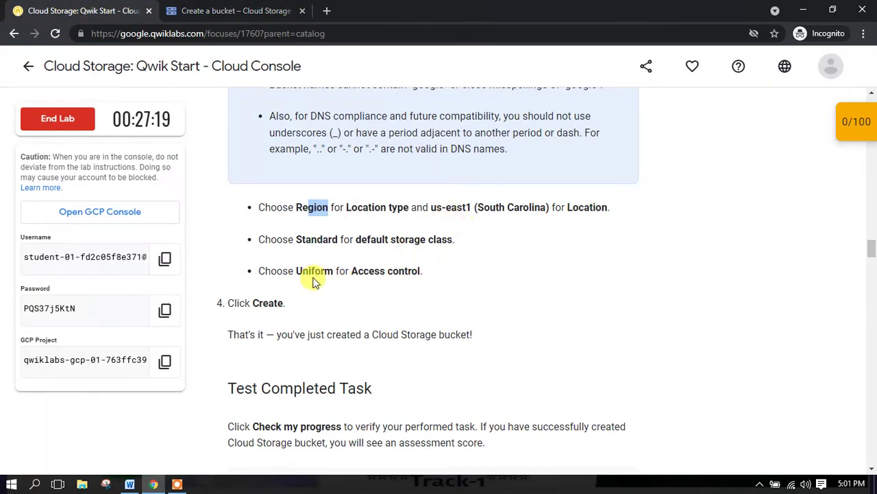
{"action": "left_click", "coordinate": [212, 11]}
{"action": "scroll", "coordinate": [271, 209], "scroll_direction": "down", "scroll_amount": 1}
{"action": "left_click", "coordinate": [231, 341]}
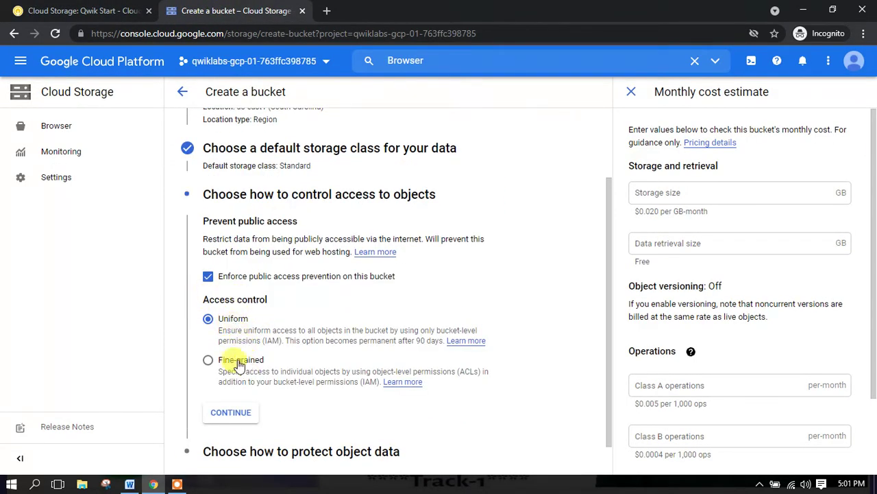
- Check the final bucket instructions in the lab and create the bucket with Uniform access control and public access prevention enforced
{"action": "left_click", "coordinate": [96, 10]}
{"action": "scroll", "coordinate": [309, 261], "scroll_direction": "down", "scroll_amount": 1}
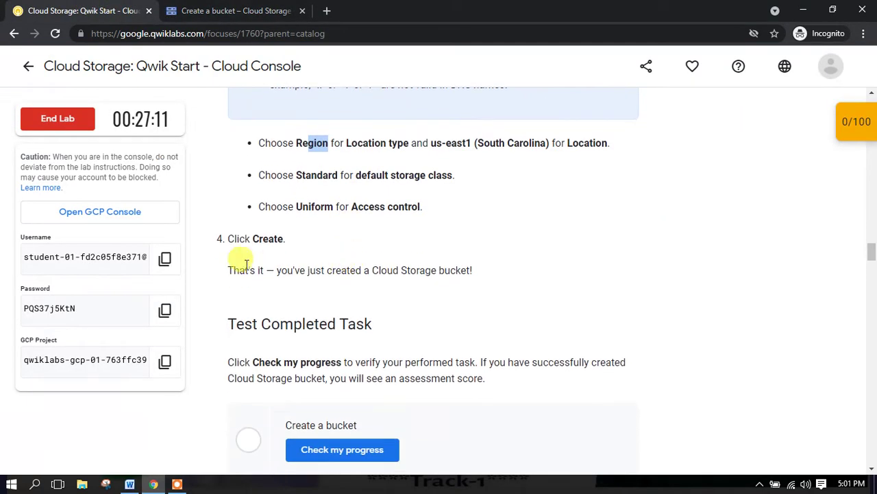
{"action": "left_click", "coordinate": [233, 10]}
{"action": "scroll", "coordinate": [329, 271], "scroll_direction": "down", "scroll_amount": 1}
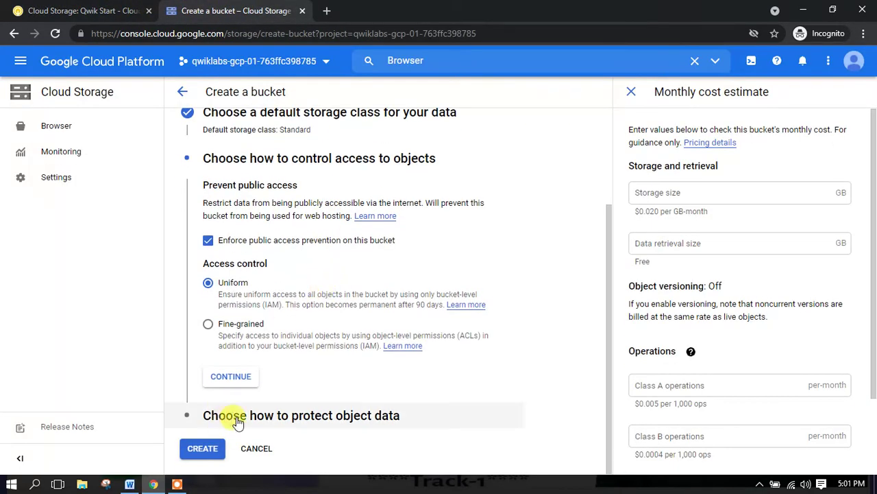
{"action": "left_click", "coordinate": [206, 454]}
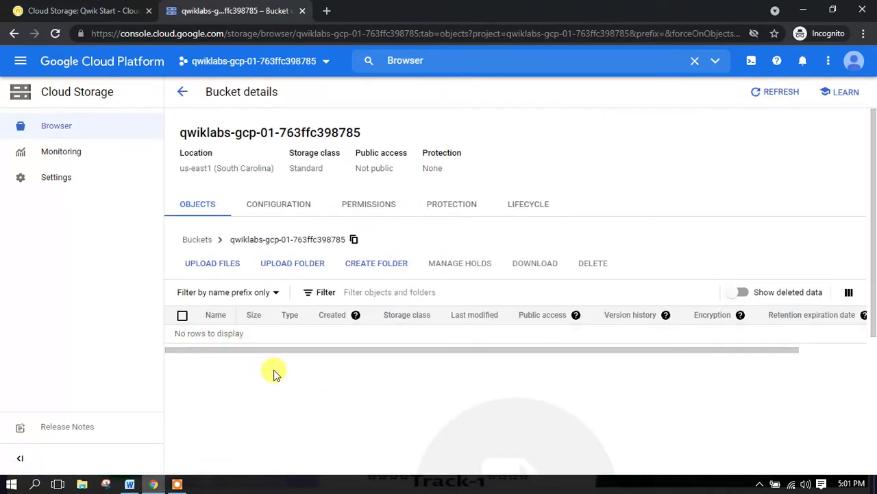
- Return to the lab page and run the progress check for the "Create a bucket" task
{"action": "left_click_drag", "start_coordinate": [176, 132], "coordinate": [364, 132]}
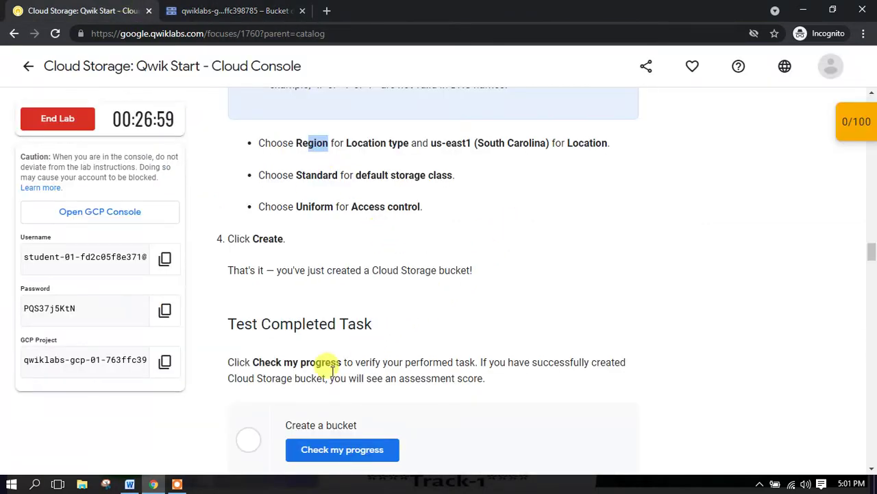
{"action": "left_click", "coordinate": [348, 452]}
{"action": "scroll", "coordinate": [372, 385], "scroll_direction": "down", "scroll_amount": 2}
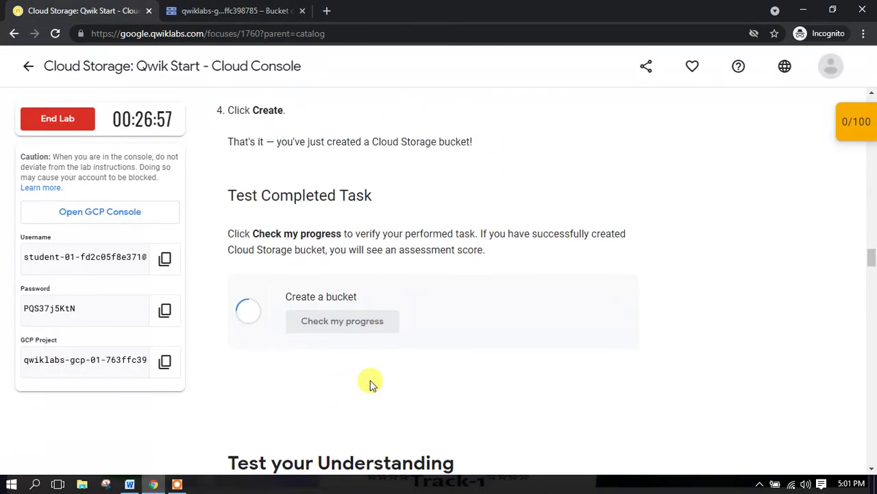
{"action": "scroll", "coordinate": [361, 384], "scroll_direction": "down", "scroll_amount": 2}
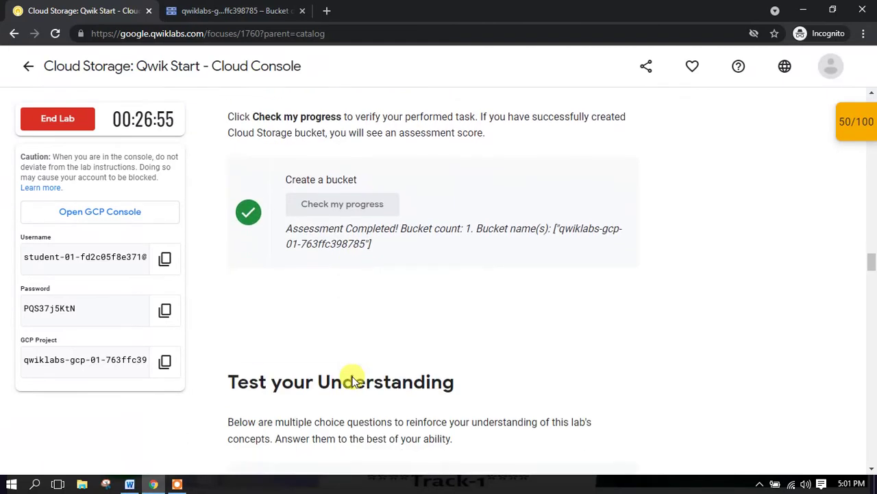
- Answer True to the lab question about every bucket needing a unique name across the Cloud Storage namespace
{"action": "scroll", "coordinate": [351, 322], "scroll_direction": "down", "scroll_amount": 4}
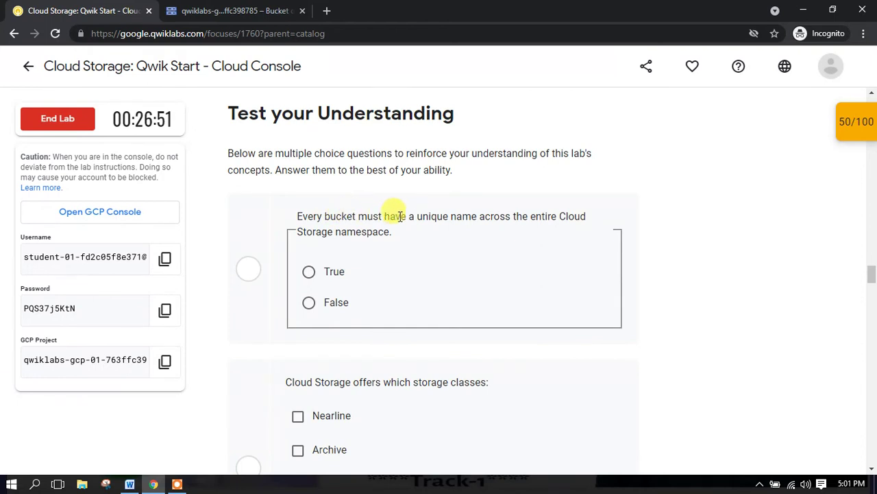
{"action": "left_click", "coordinate": [319, 277]}
{"action": "scroll", "coordinate": [334, 288], "scroll_direction": "down", "scroll_amount": 3}
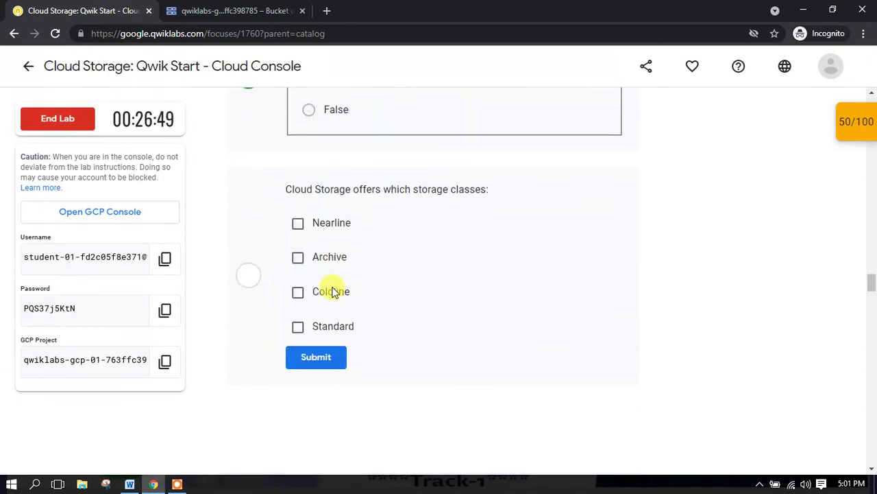
- Save the kitten image from the lab's upload instructions to the Desktop as a PNG file named kitten
{"action": "scroll", "coordinate": [337, 308], "scroll_direction": "down", "scroll_amount": 4}
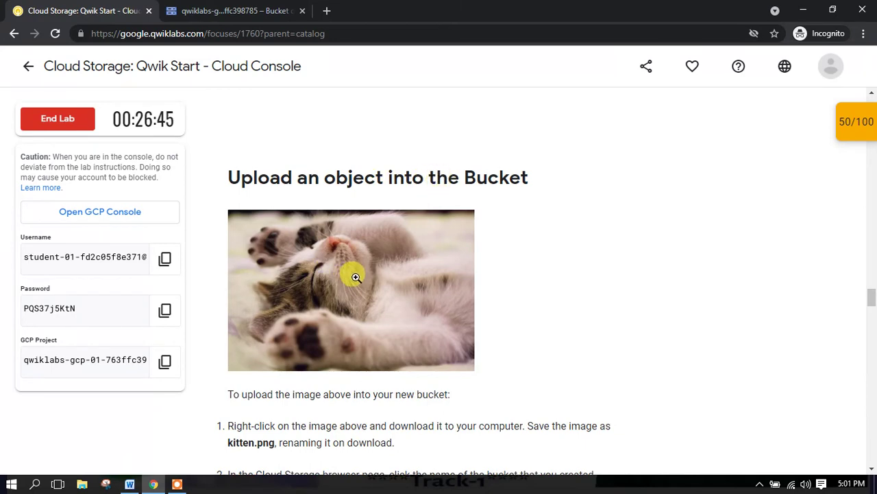
{"action": "scroll", "coordinate": [349, 273], "scroll_direction": "down", "scroll_amount": 2}
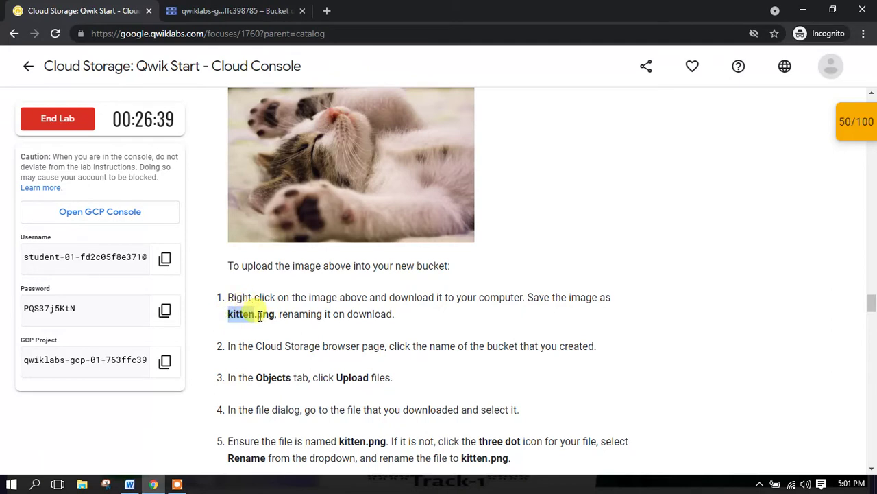
{"action": "right_click", "coordinate": [355, 185]}
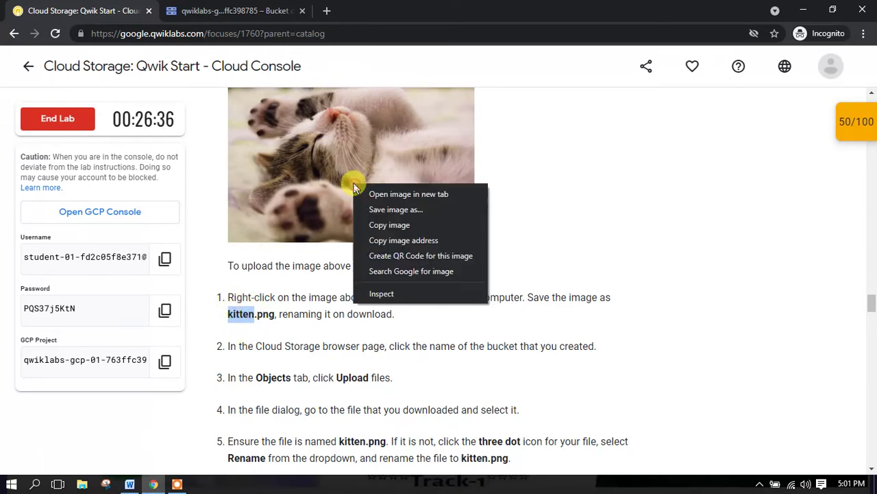
{"action": "left_click", "coordinate": [388, 209]}
{"action": "left_click", "coordinate": [53, 122]}
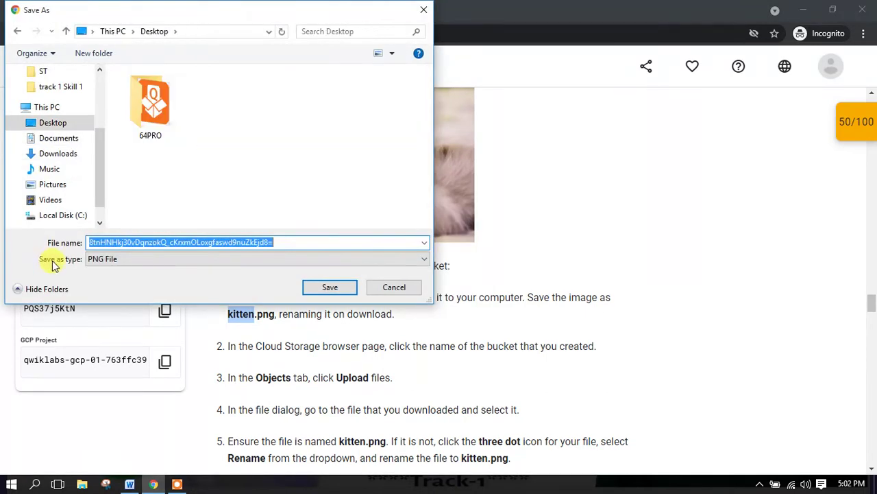
{"action": "left_click", "coordinate": [290, 240]}
{"action": "double_click", "coordinate": [288, 241]}
{"action": "type", "text": "kitten"}
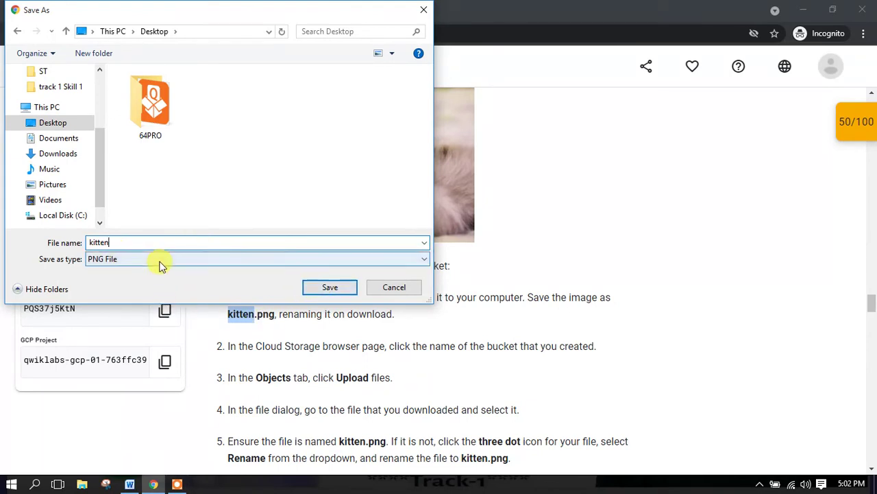
{"action": "left_click", "coordinate": [328, 288]}
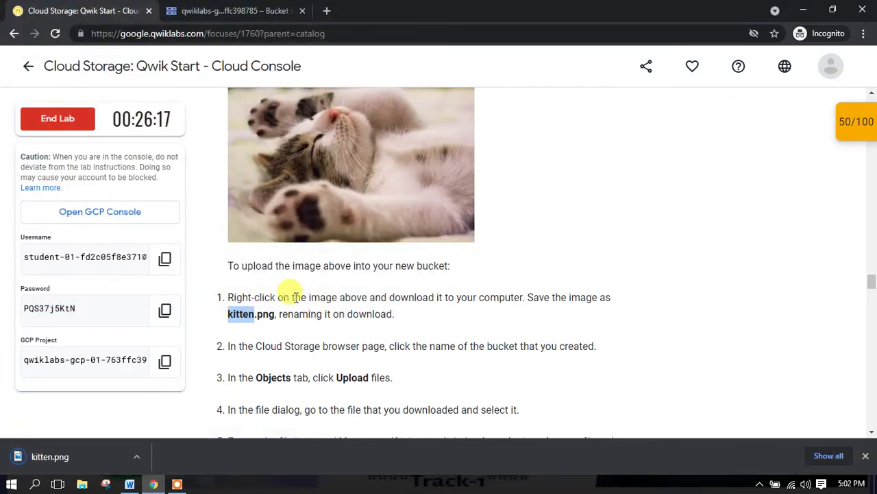
- Follow the lab's upload instructions and upload the kitten image from the Desktop into the Cloud Storage bucket
{"action": "scroll", "coordinate": [317, 311], "scroll_direction": "down", "scroll_amount": 4}
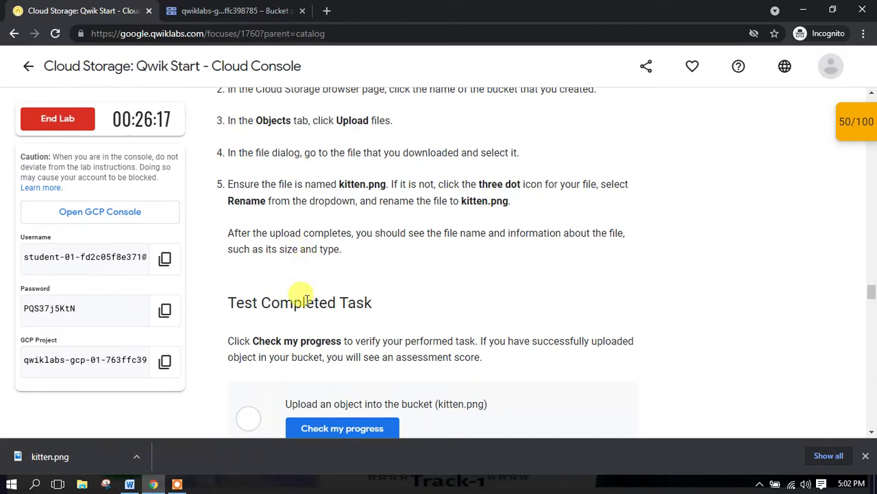
{"action": "left_click", "coordinate": [255, 7]}
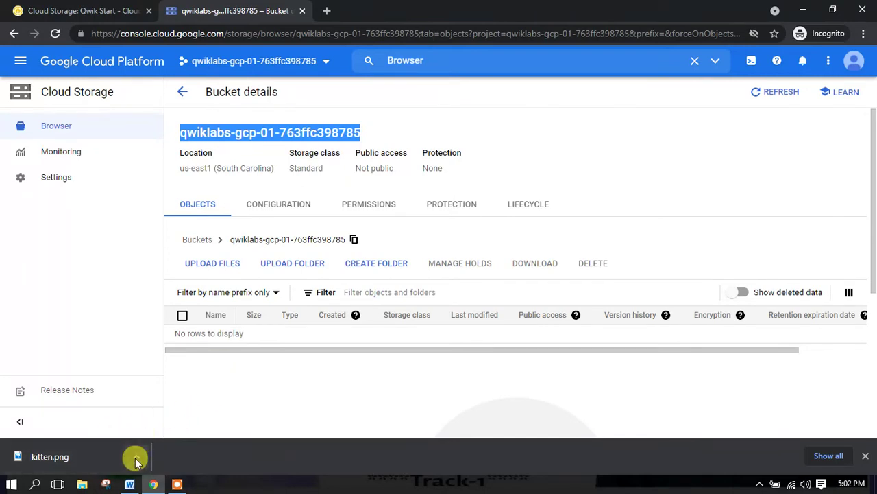
{"action": "left_click", "coordinate": [218, 267]}
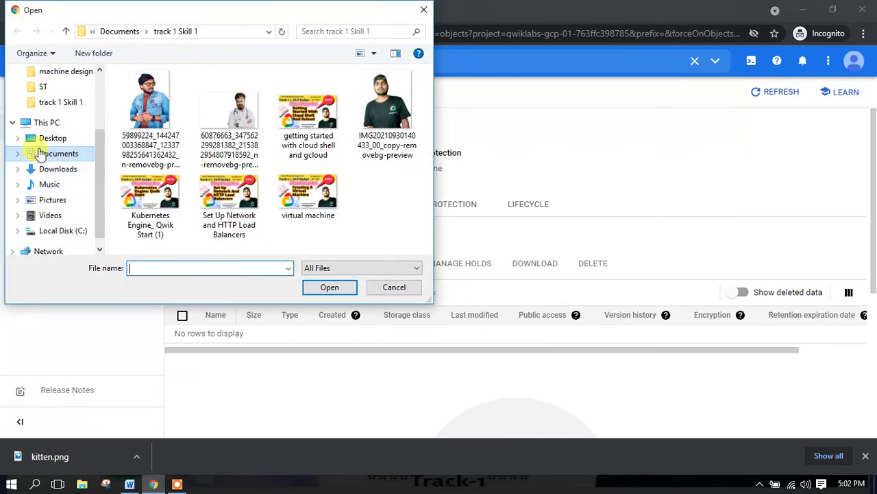
{"action": "left_click", "coordinate": [48, 141]}
{"action": "left_click", "coordinate": [239, 199]}
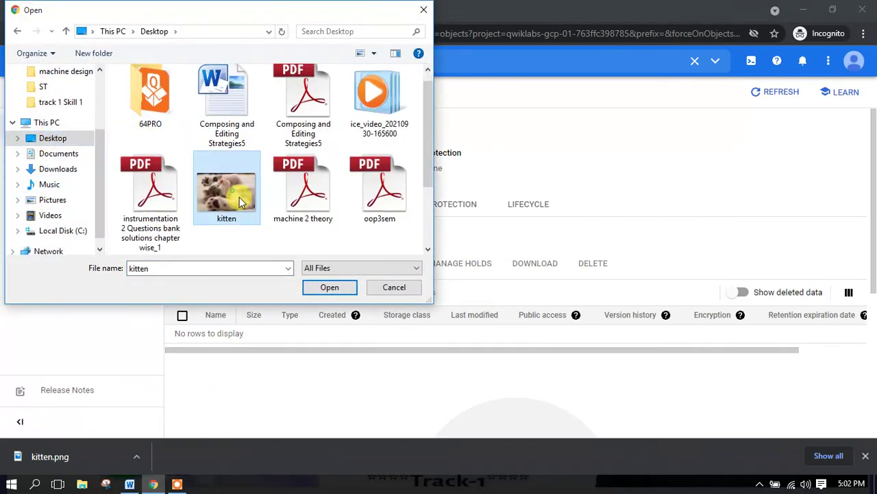
{"action": "left_click", "coordinate": [327, 291]}
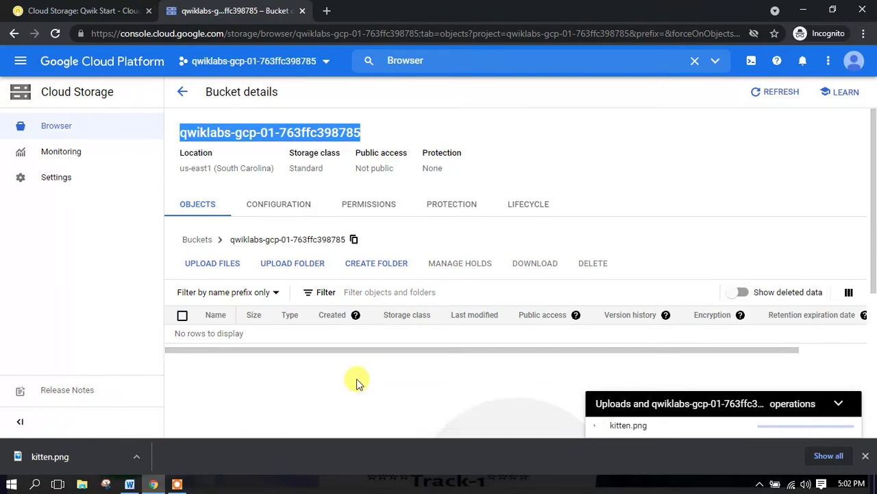
- Return to the lab page and run the progress check for uploading kitten.png into the bucket
{"action": "left_click", "coordinate": [110, 11]}
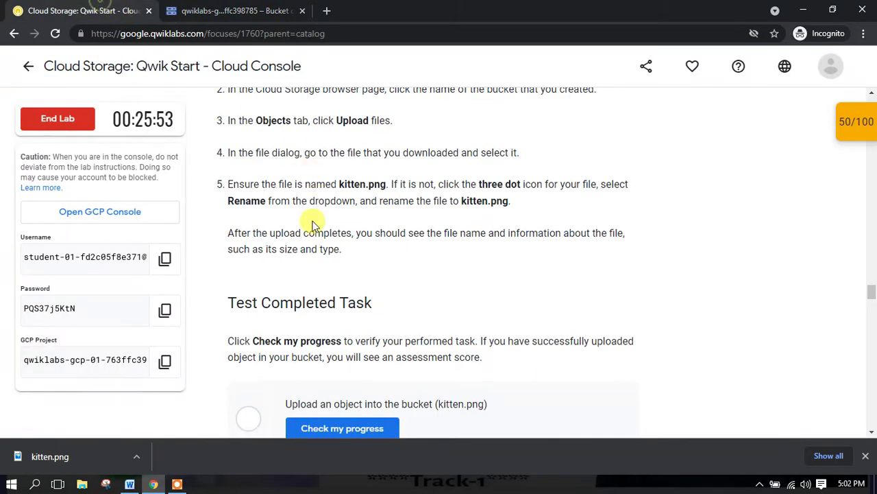
{"action": "scroll", "coordinate": [315, 206], "scroll_direction": "down", "scroll_amount": 3}
{"action": "left_click", "coordinate": [334, 239]}
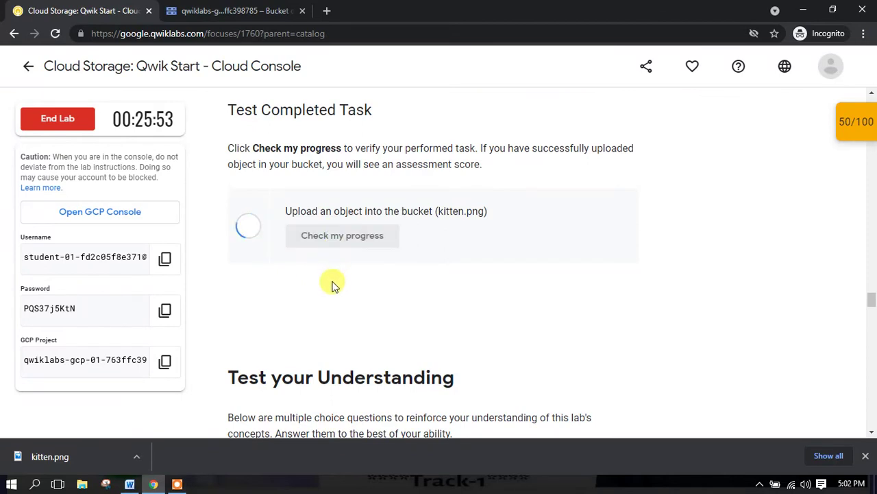
- Answer the question about object names being unique only within a given bucket, trying False first and settling on True
{"action": "scroll", "coordinate": [329, 280], "scroll_direction": "down", "scroll_amount": 4}
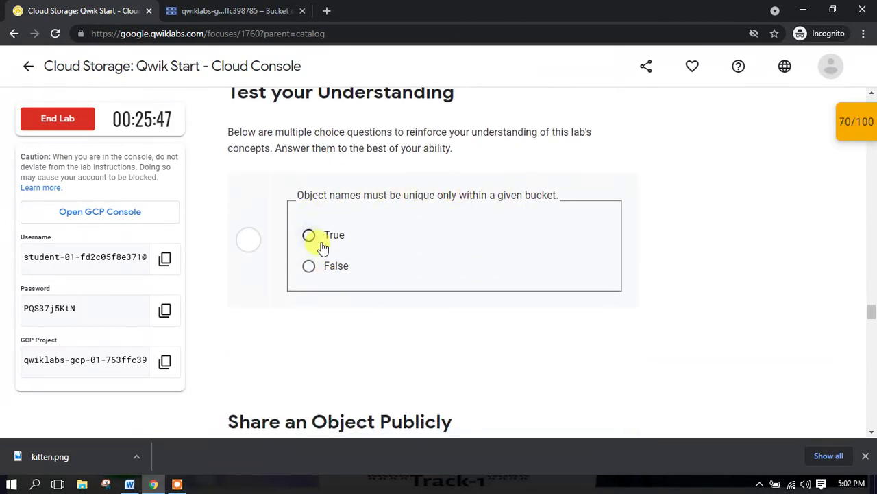
{"action": "left_click", "coordinate": [308, 266]}
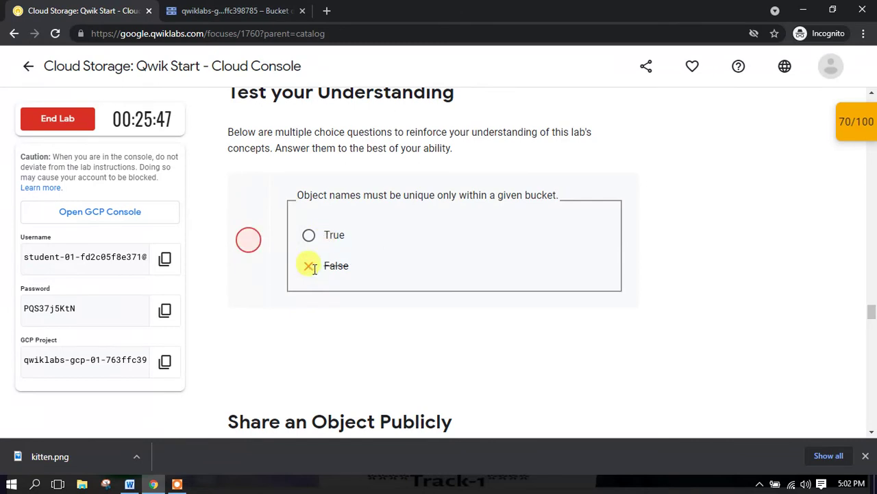
{"action": "left_click", "coordinate": [337, 235]}
- Check the uploaded object in the bucket and read the lab's "Share an Object Publicly" instructions
{"action": "left_click", "coordinate": [248, 12]}
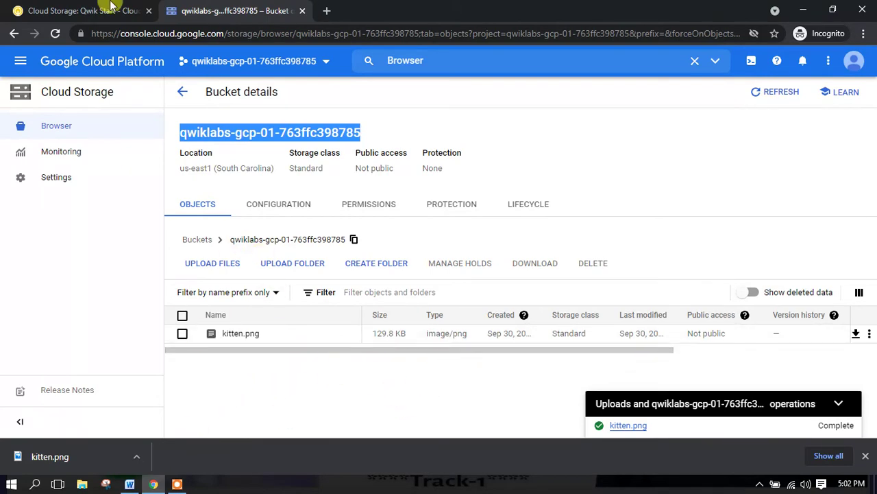
{"action": "left_click", "coordinate": [130, 10]}
{"action": "scroll", "coordinate": [326, 259], "scroll_direction": "down", "scroll_amount": 4}
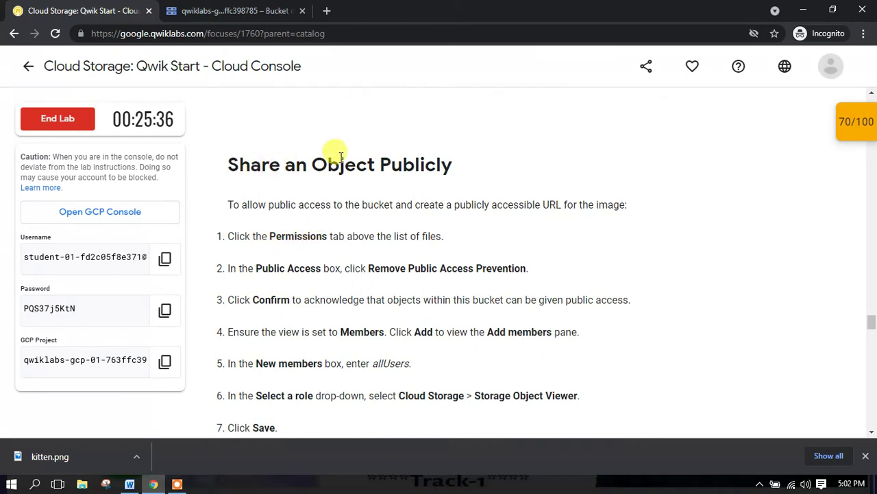
{"action": "scroll", "coordinate": [412, 184], "scroll_direction": "down", "scroll_amount": 1}
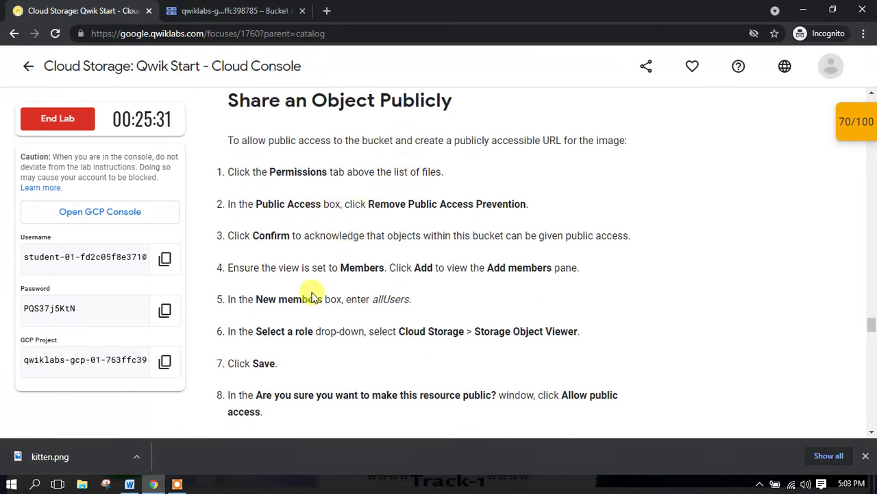
{"action": "scroll", "coordinate": [308, 290], "scroll_direction": "down", "scroll_amount": 5}
{"action": "scroll", "coordinate": [290, 290], "scroll_direction": "up", "scroll_amount": 3}
{"action": "scroll", "coordinate": [284, 287], "scroll_direction": "up", "scroll_amount": 2}
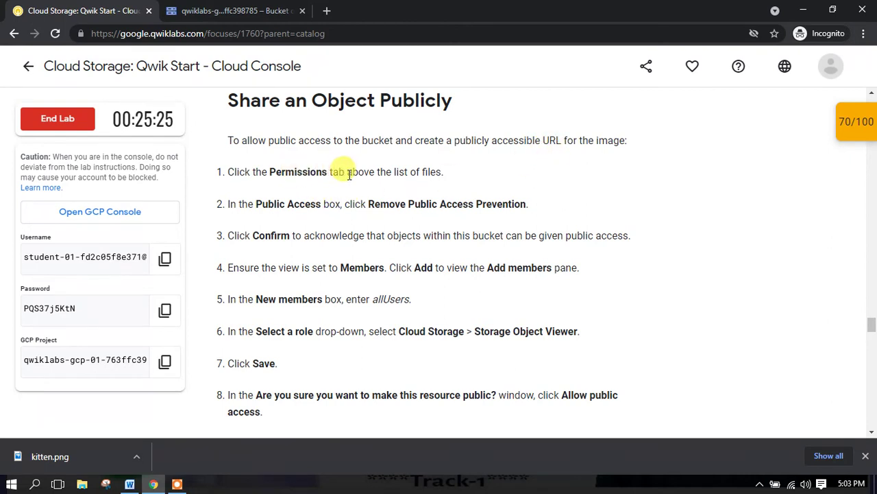
- Try to edit the permissions of the kitten.png object in the bucket
{"action": "left_click", "coordinate": [236, 11]}
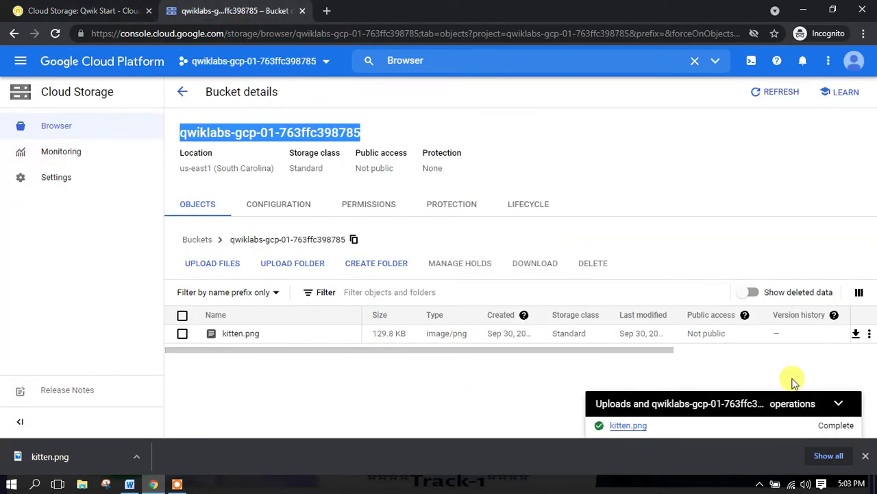
{"action": "left_click", "coordinate": [838, 406]}
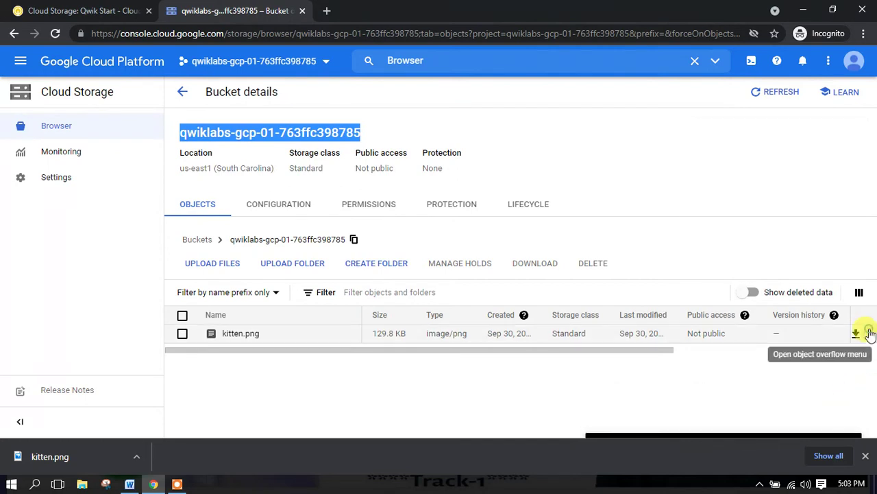
{"action": "left_click", "coordinate": [870, 334]}
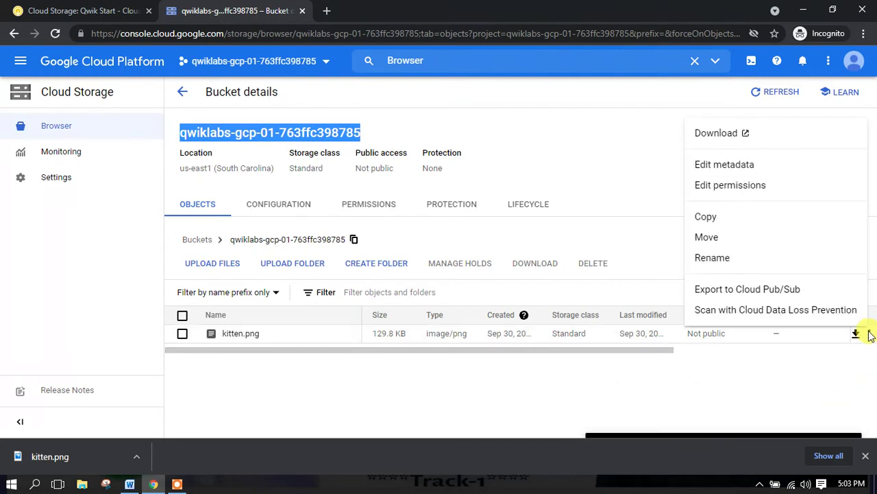
{"action": "left_click", "coordinate": [747, 190]}
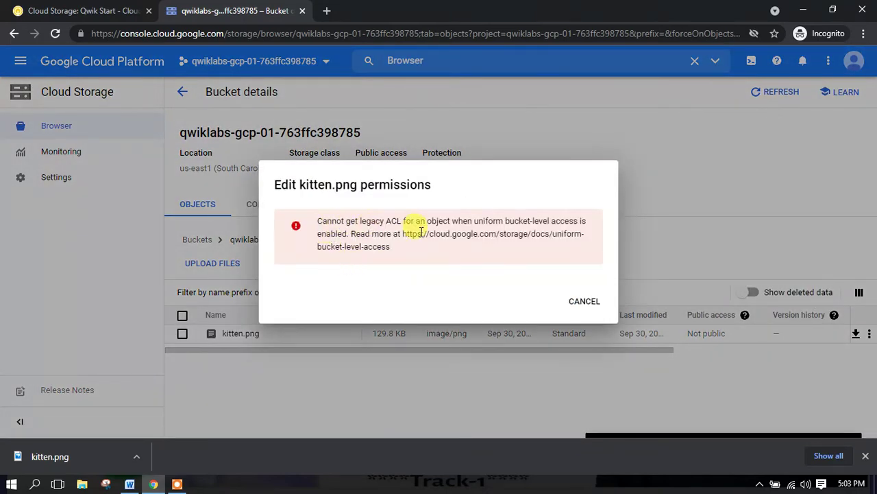
{"action": "left_click", "coordinate": [582, 301]}
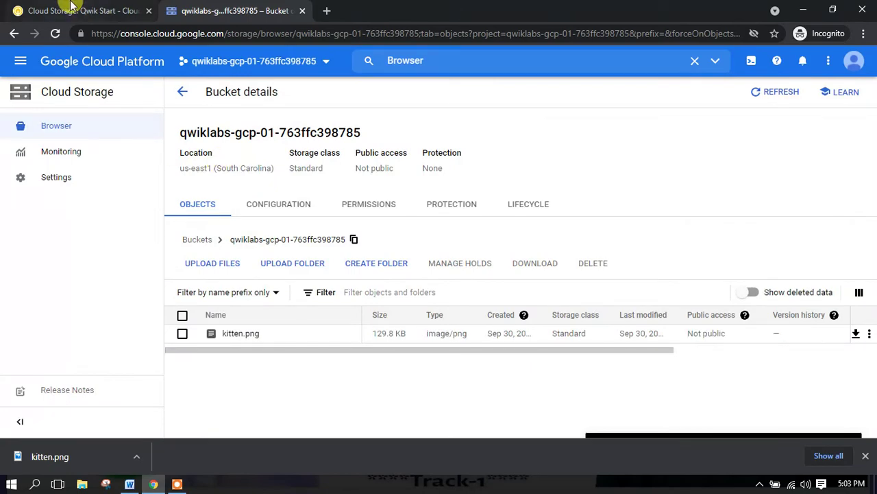
- Reread the first public sharing instructions in the lab and open the bucket's permissions settings
{"action": "left_click", "coordinate": [102, 8]}
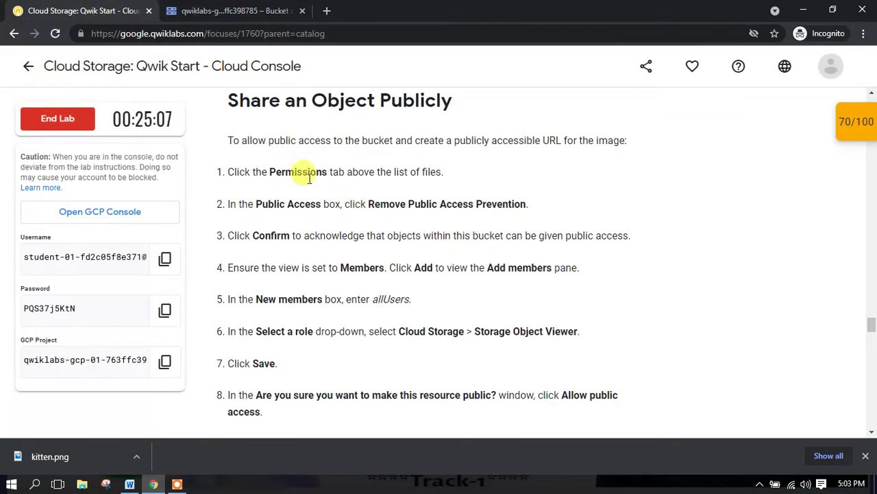
{"action": "scroll", "coordinate": [306, 199], "scroll_direction": "up", "scroll_amount": 1}
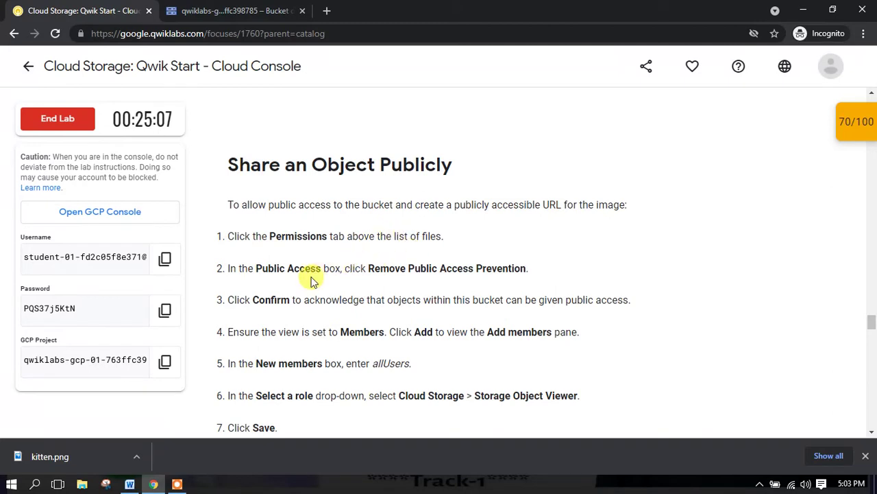
{"action": "scroll", "coordinate": [354, 281], "scroll_direction": "up", "scroll_amount": 2}
{"action": "scroll", "coordinate": [312, 288], "scroll_direction": "down", "scroll_amount": 1}
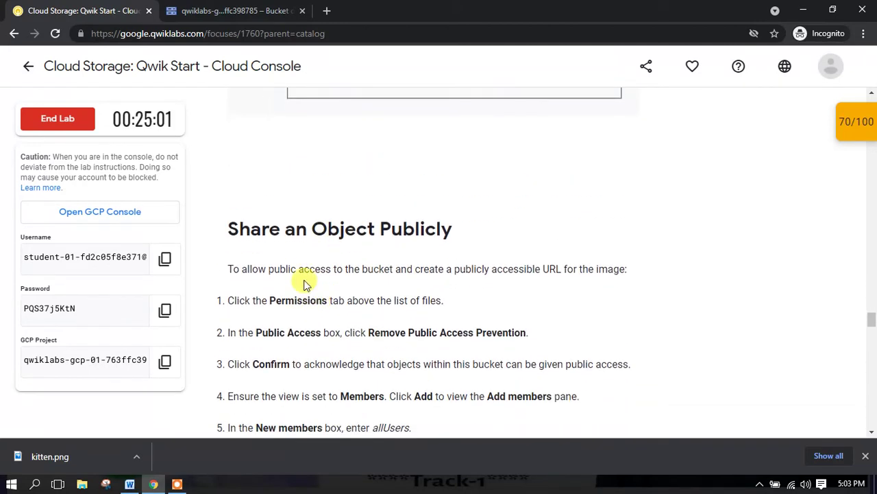
{"action": "left_click", "coordinate": [214, 8]}
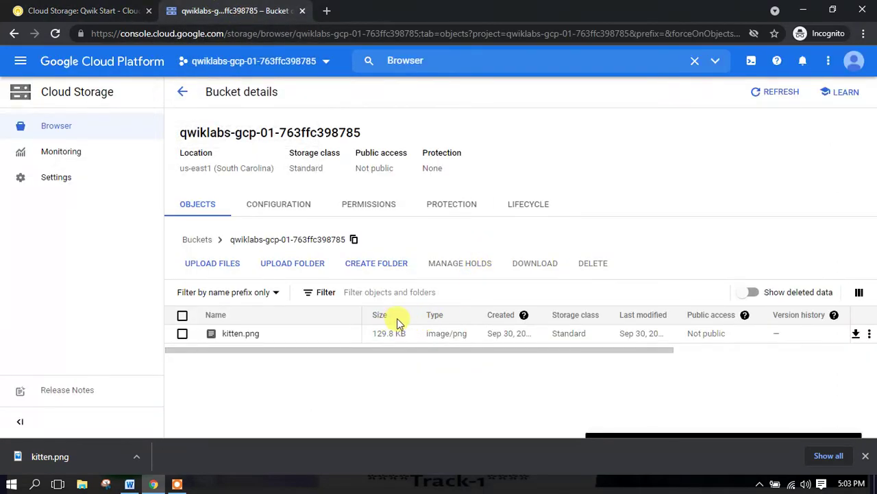
{"action": "left_click", "coordinate": [366, 204]}
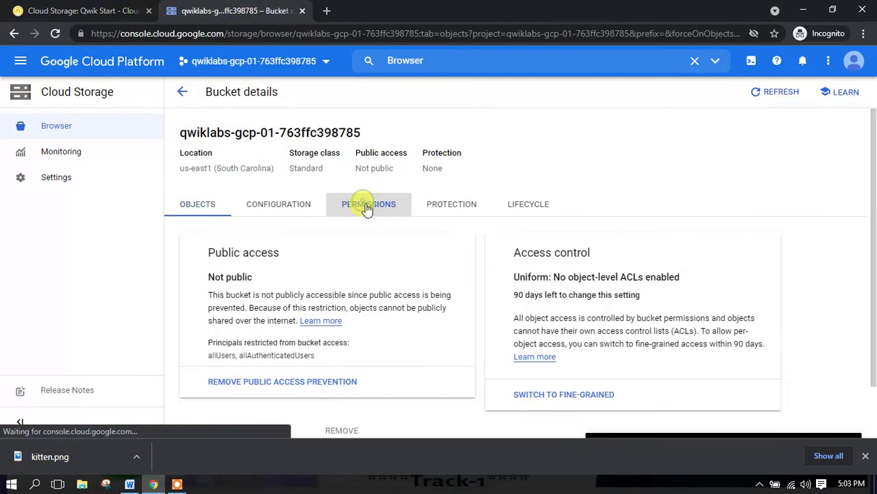
{"action": "left_click", "coordinate": [27, 166]}
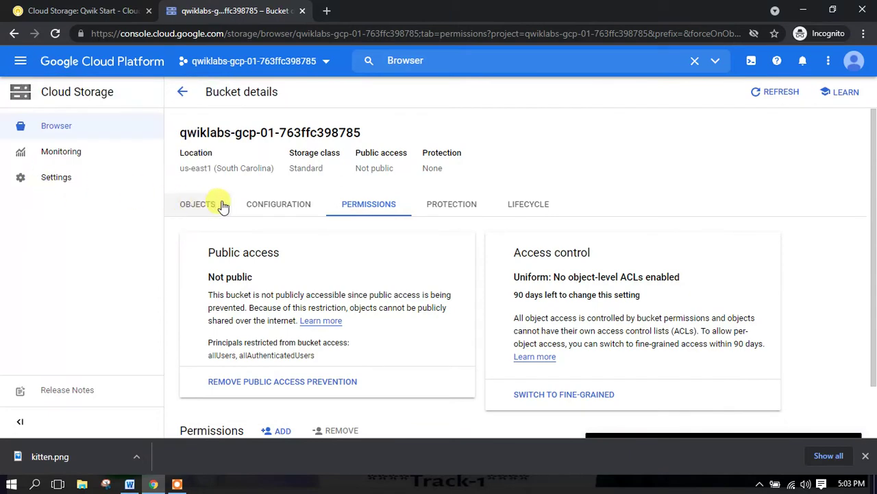
{"action": "left_click", "coordinate": [315, 209]}
{"action": "left_click", "coordinate": [386, 209]}
{"action": "left_click", "coordinate": [433, 204]}
{"action": "left_click", "coordinate": [531, 206]}
{"action": "left_click", "coordinate": [391, 205]}
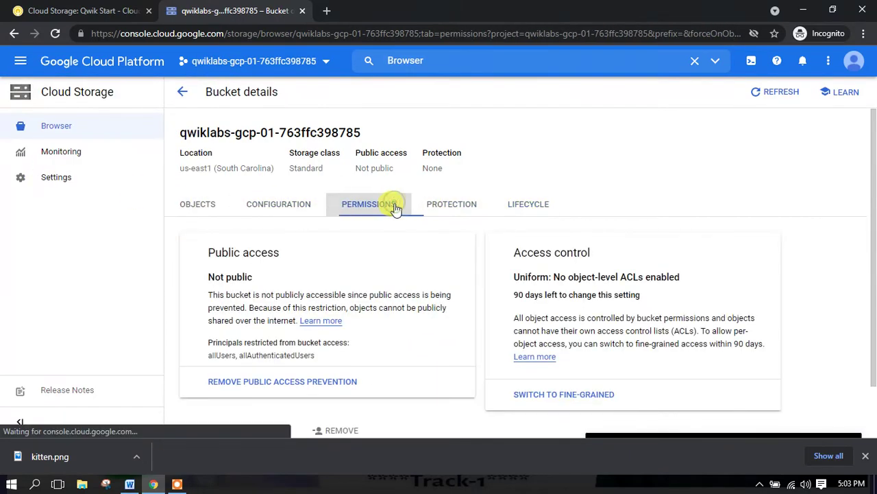
- Compare the lab's public sharing instructions with the bucket's public access settings and list of principals
{"action": "left_click", "coordinate": [69, 10]}
{"action": "scroll", "coordinate": [362, 327], "scroll_direction": "down", "scroll_amount": 1}
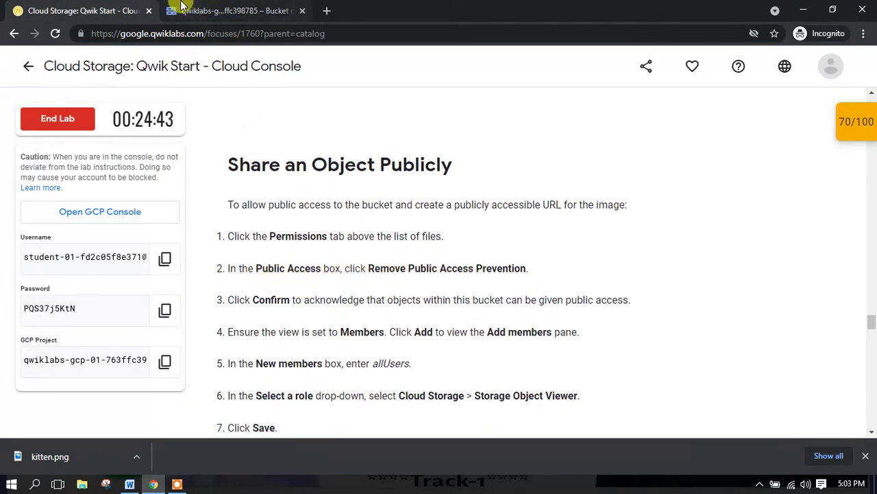
{"action": "left_click", "coordinate": [206, 11]}
{"action": "scroll", "coordinate": [343, 232], "scroll_direction": "down", "scroll_amount": 1}
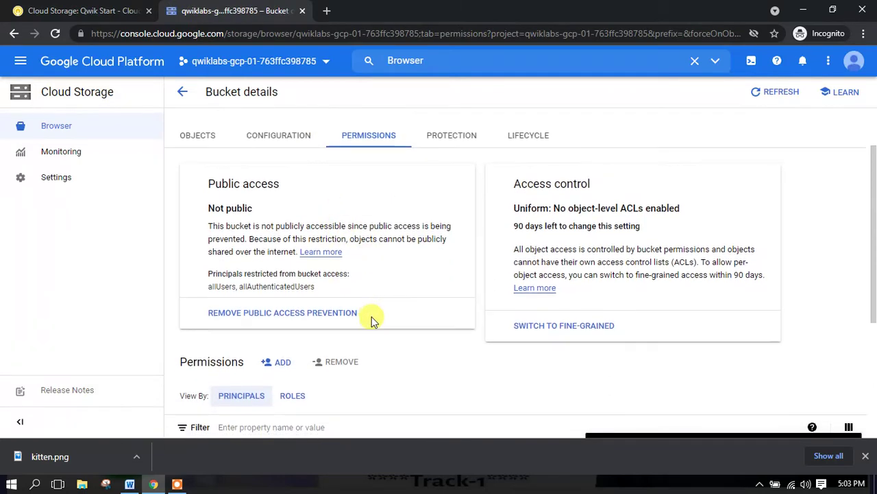
{"action": "scroll", "coordinate": [372, 319], "scroll_direction": "down", "scroll_amount": 2}
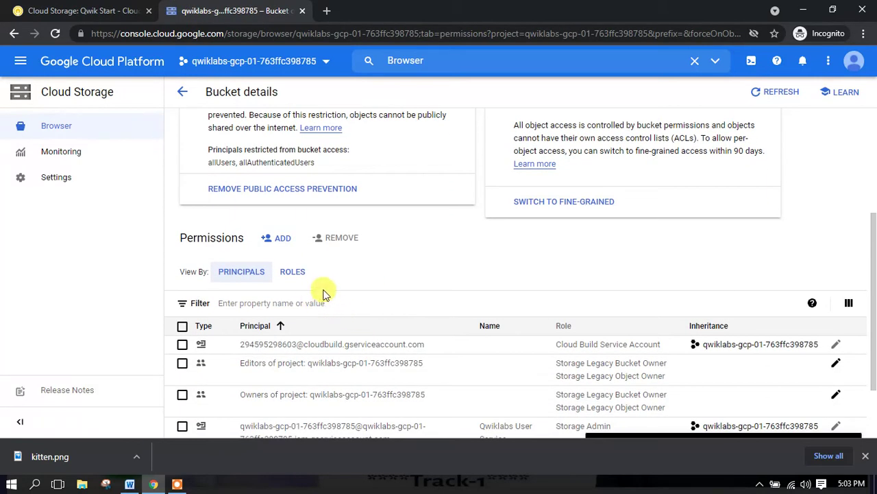
{"action": "left_click", "coordinate": [82, 11]}
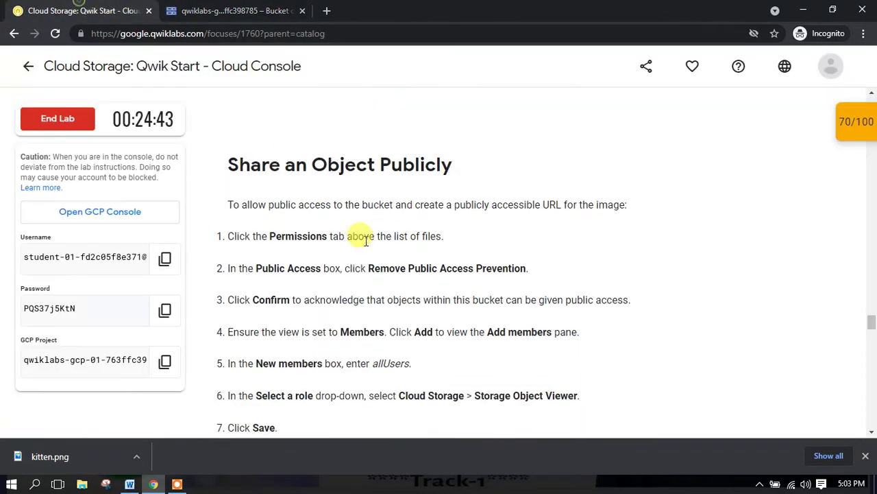
- Remove public access prevention from the bucket as the lab instructs and confirm the removal
{"action": "left_click_drag", "start_coordinate": [368, 268], "coordinate": [503, 268]}
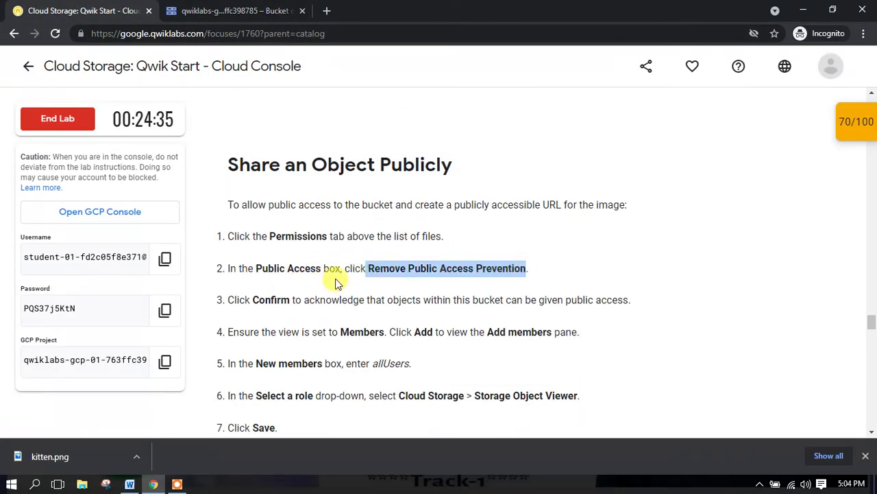
{"action": "left_click", "coordinate": [229, 10]}
{"action": "left_click", "coordinate": [276, 195]}
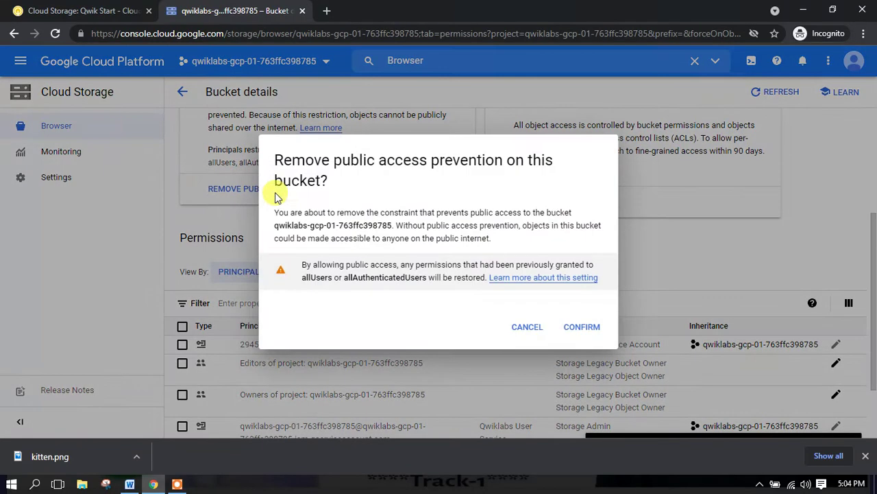
{"action": "left_click", "coordinate": [82, 10]}
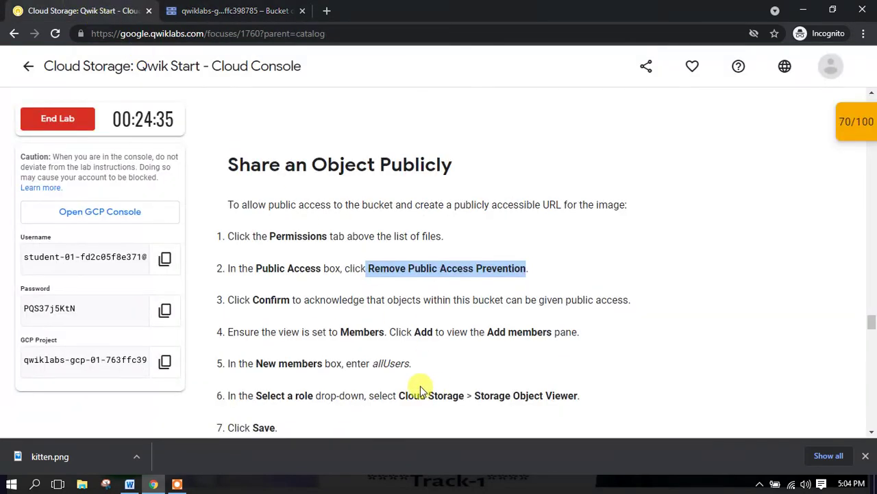
{"action": "left_click", "coordinate": [226, 10]}
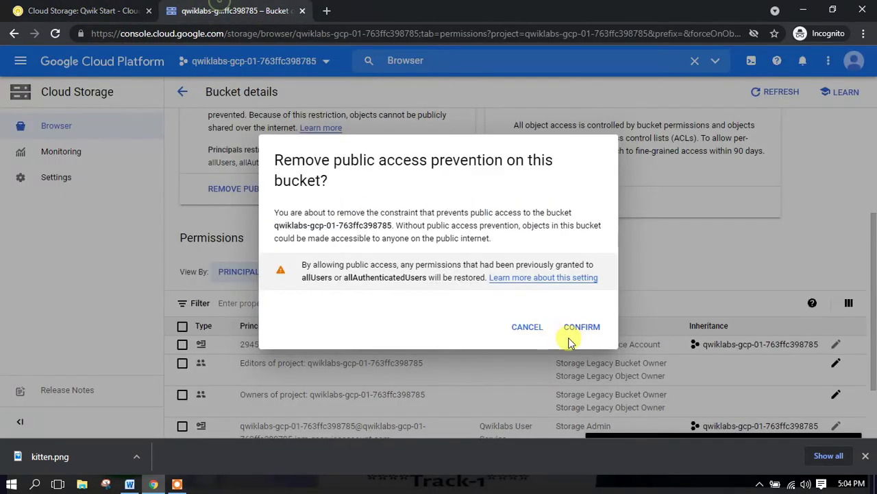
{"action": "left_click", "coordinate": [580, 328]}
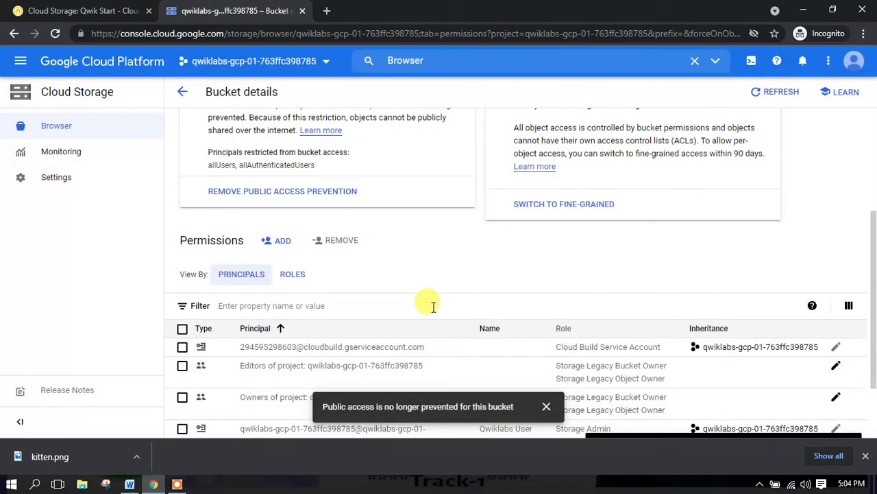
{"action": "scroll", "coordinate": [325, 264], "scroll_direction": "up", "scroll_amount": 1}
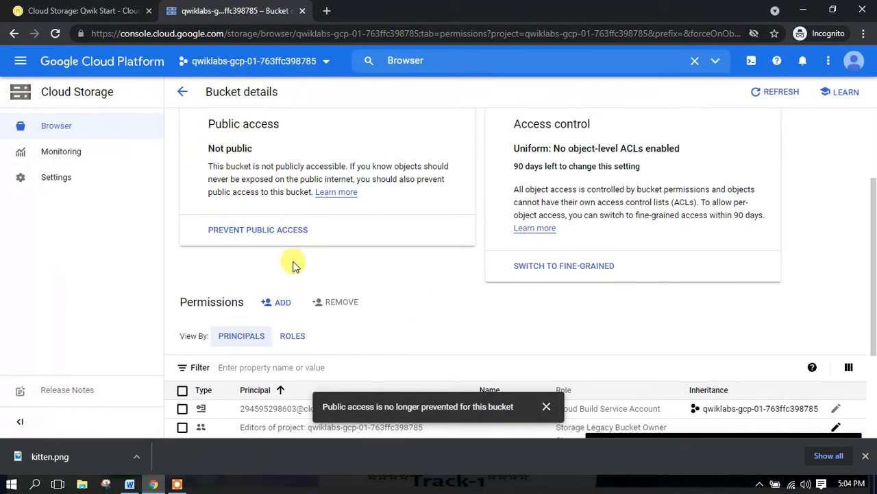
- Read the lab's instructions on the members view and adding members, and compare them with the bucket's permissions section
{"action": "left_click", "coordinate": [122, 7]}
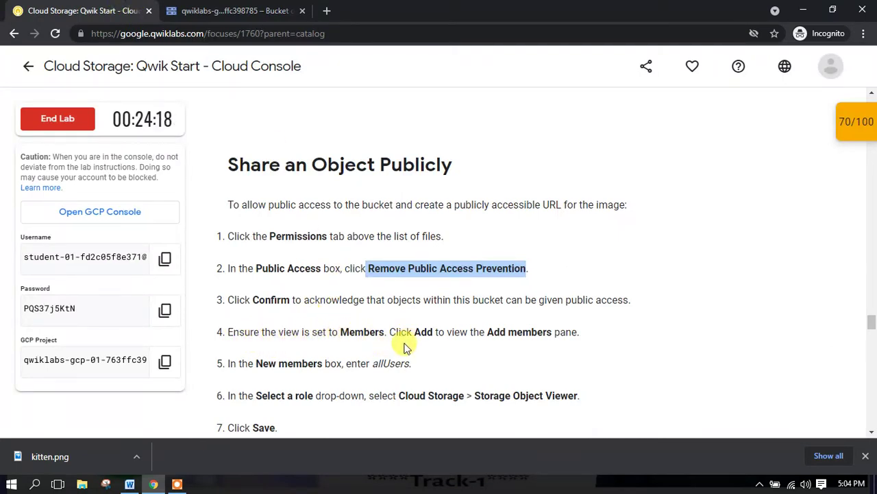
{"action": "scroll", "coordinate": [249, 330], "scroll_direction": "down", "scroll_amount": 1}
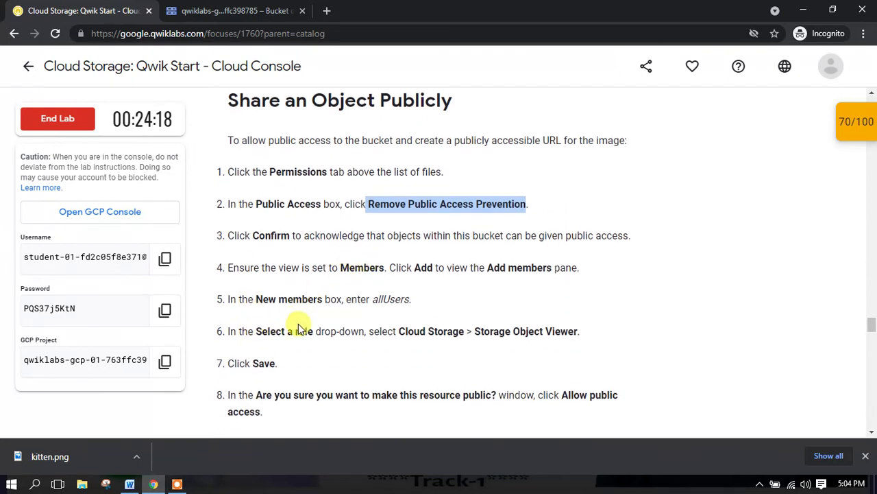
{"action": "scroll", "coordinate": [300, 328], "scroll_direction": "down", "scroll_amount": 1}
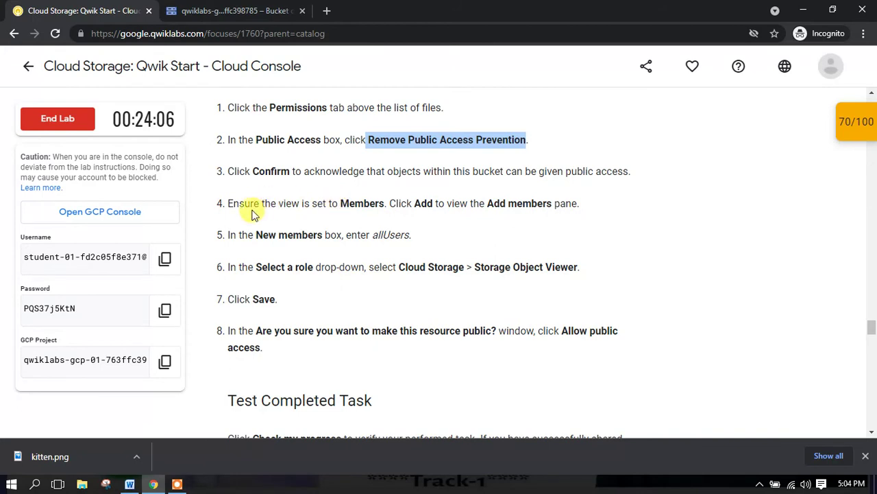
{"action": "left_click_drag", "start_coordinate": [240, 203], "coordinate": [303, 206]}
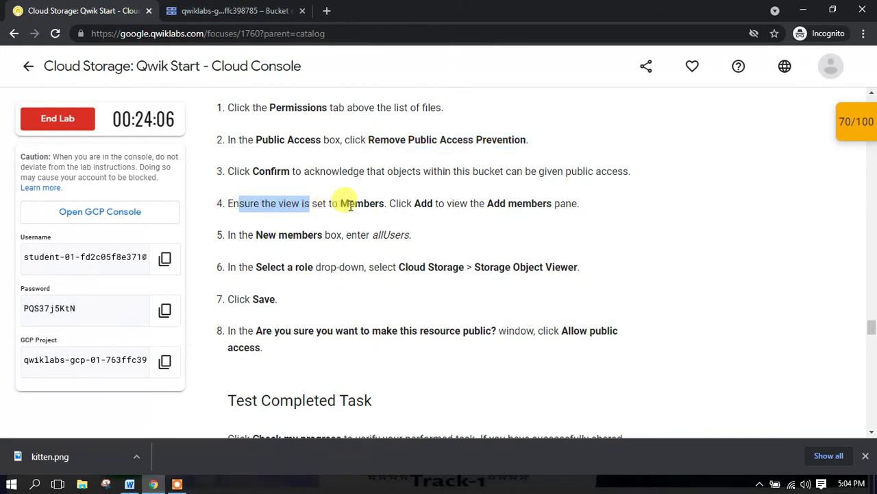
{"action": "left_click", "coordinate": [416, 204]}
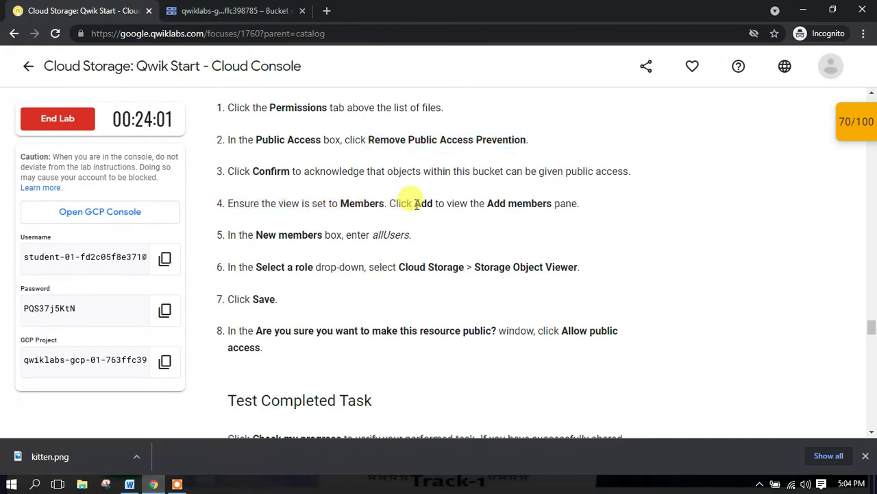
{"action": "double_click", "coordinate": [423, 204]}
{"action": "left_click", "coordinate": [226, 10]}
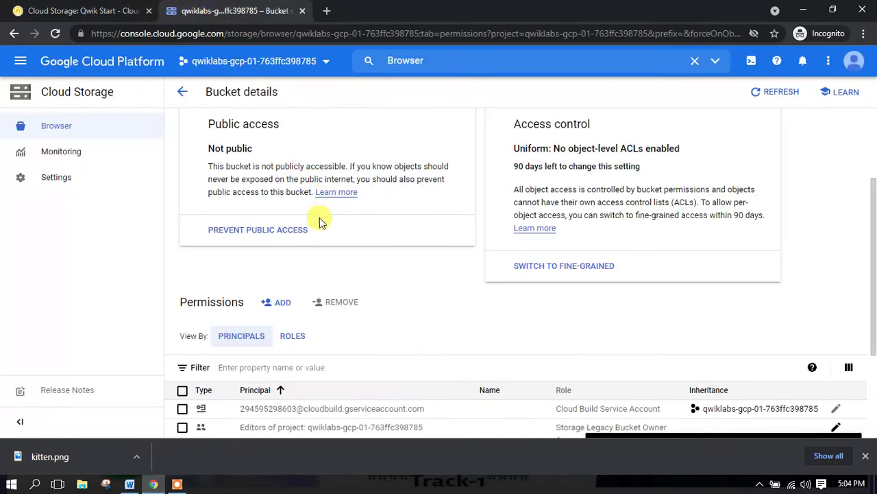
{"action": "left_click", "coordinate": [10, 9]}
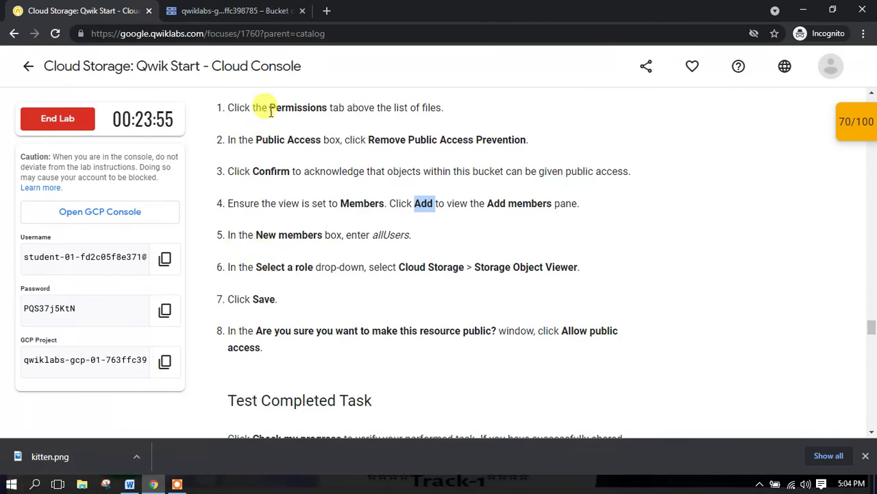
- Start adding a principal to the bucket's permissions and enter allUsers, copied from the lab, as the new principal
{"action": "left_click", "coordinate": [218, 11]}
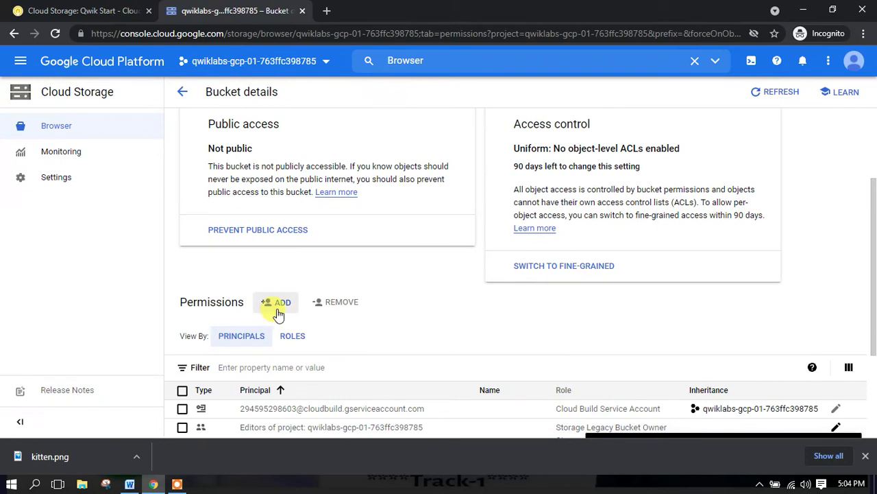
{"action": "scroll", "coordinate": [313, 315], "scroll_direction": "down", "scroll_amount": 3}
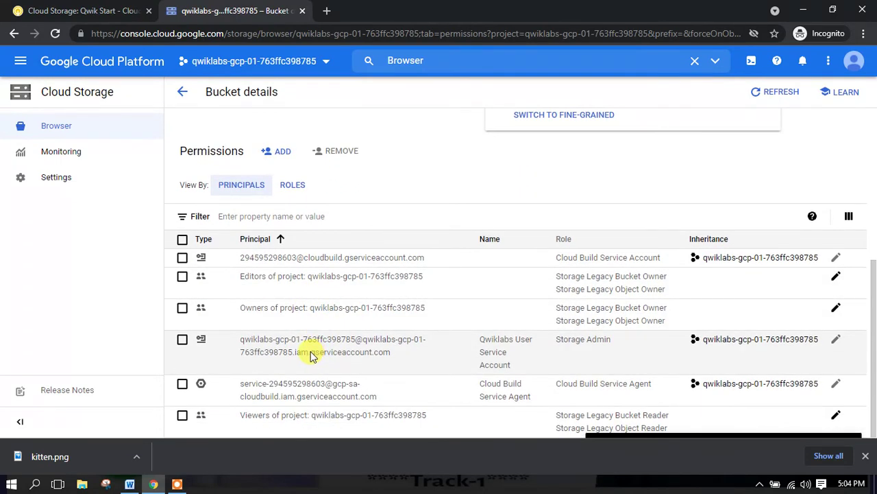
{"action": "scroll", "coordinate": [312, 353], "scroll_direction": "up", "scroll_amount": 1}
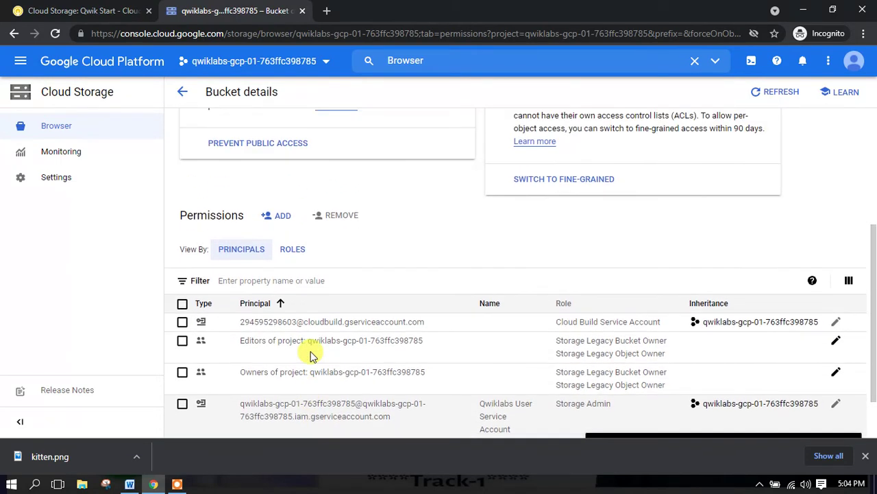
{"action": "left_click", "coordinate": [277, 216]}
{"action": "left_click", "coordinate": [82, 11]}
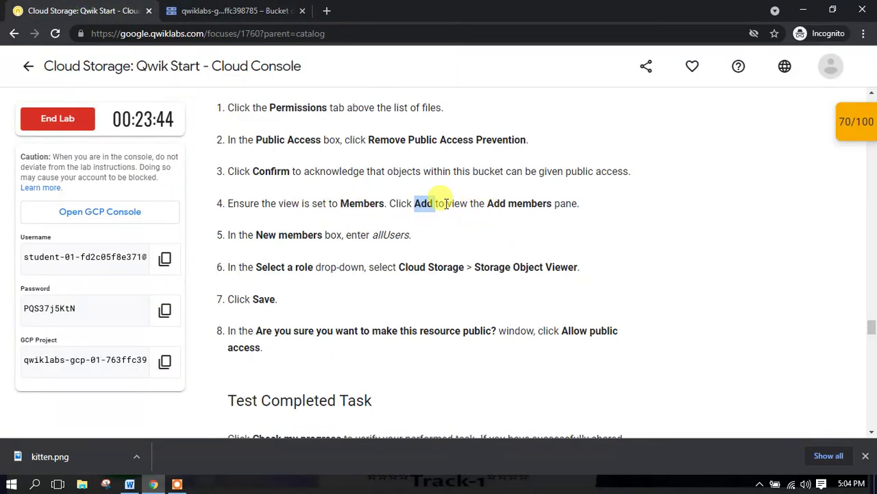
{"action": "left_click", "coordinate": [288, 10]}
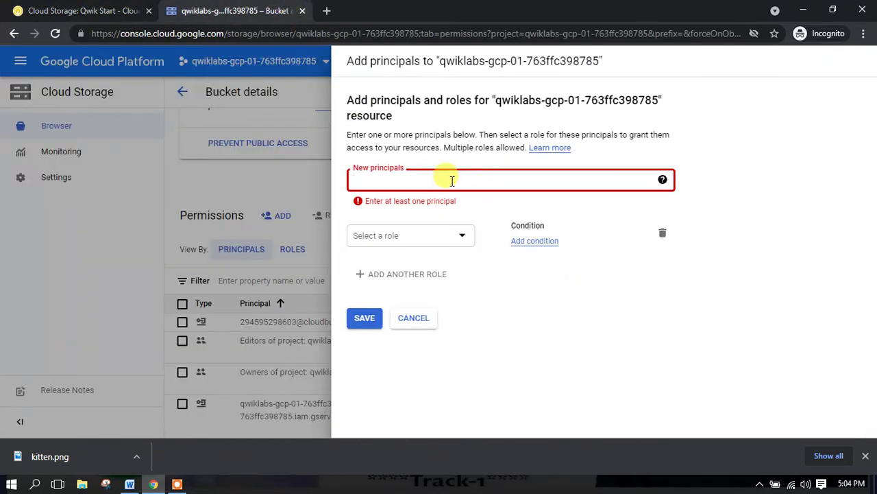
{"action": "left_click", "coordinate": [68, 11]}
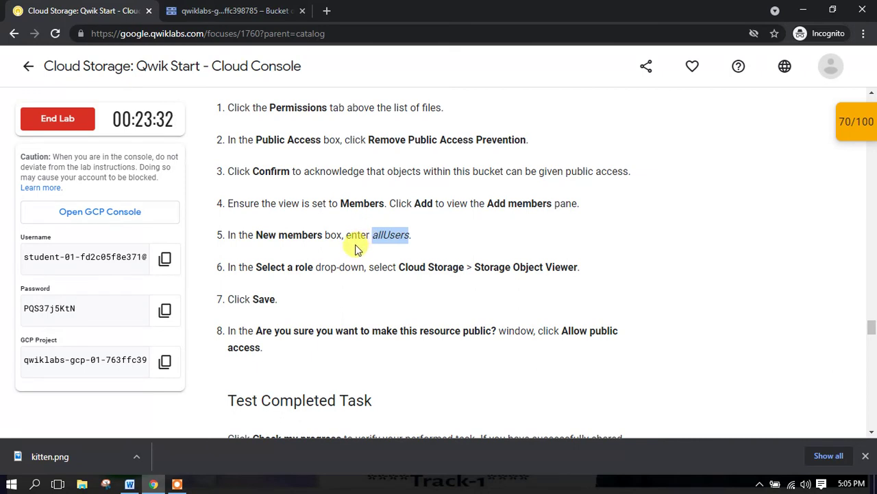
{"action": "key", "text": "ctrl+Tab"}
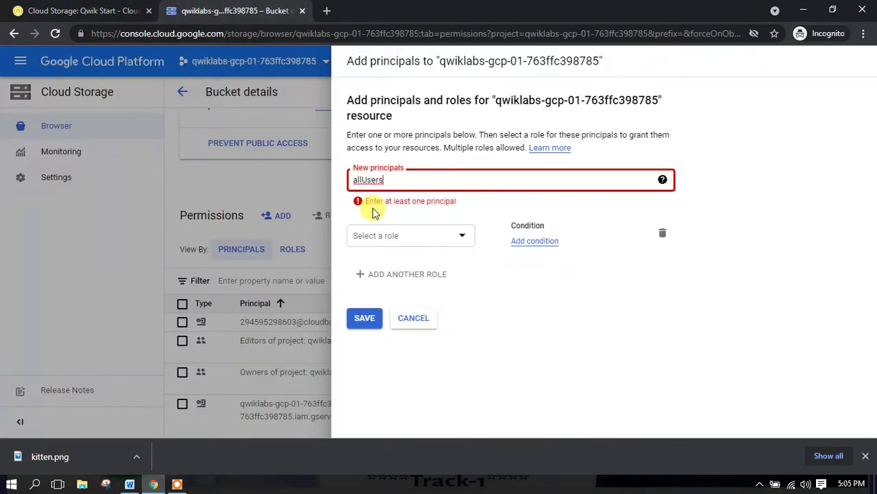
{"action": "left_click", "coordinate": [382, 173]}
{"action": "left_click", "coordinate": [531, 295]}
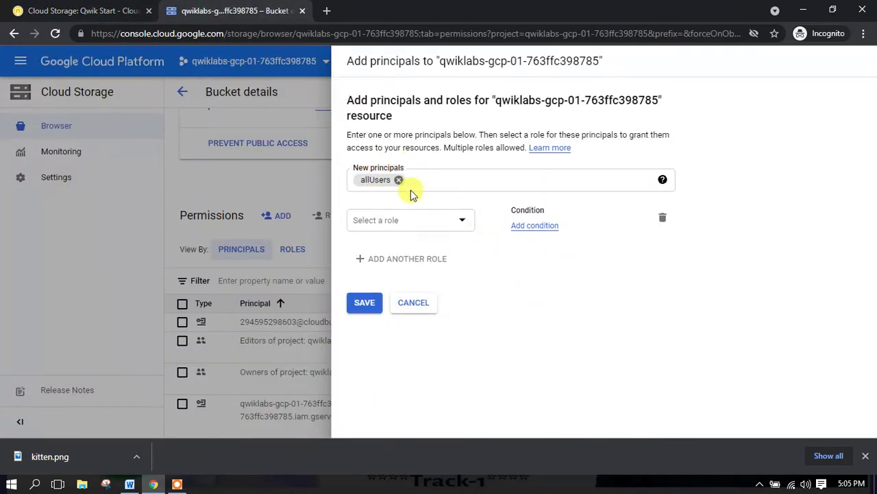
- Assign allUsers the Storage Object Viewer role from the Cloud Storage roles, as given in the lab instructions
{"action": "left_click", "coordinate": [87, 8]}
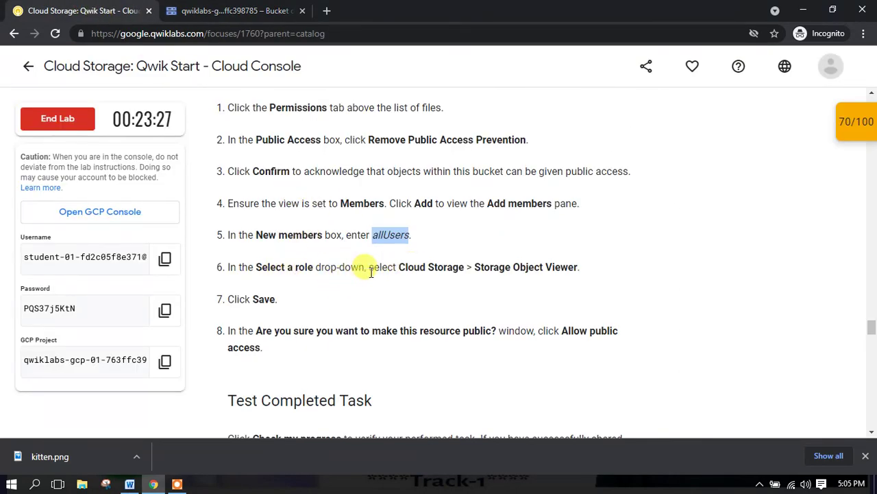
{"action": "left_click", "coordinate": [250, 9]}
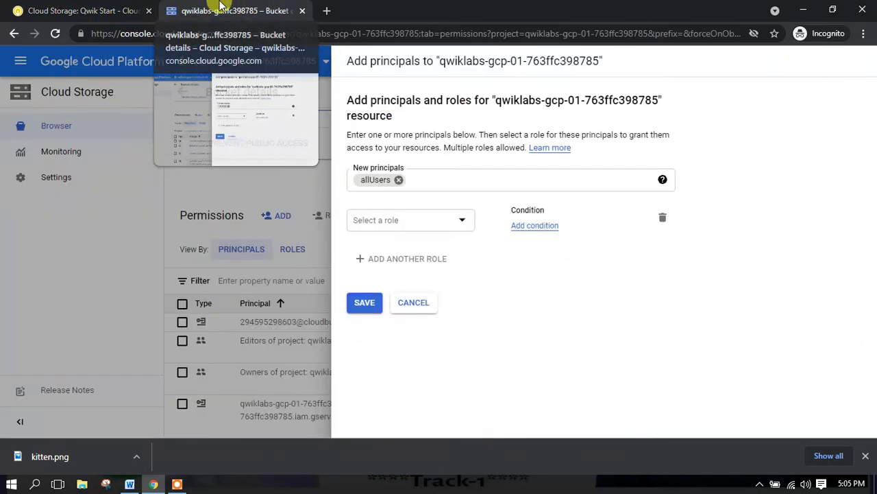
{"action": "left_click", "coordinate": [402, 219]}
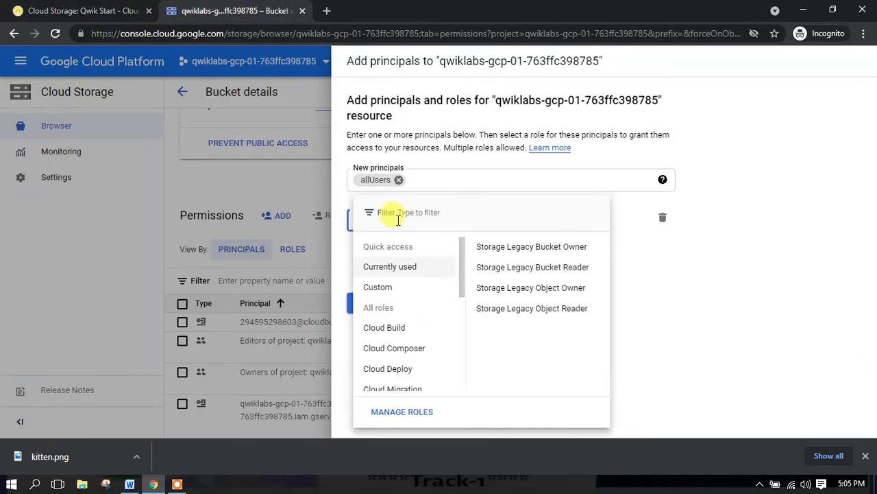
{"action": "scroll", "coordinate": [404, 322], "scroll_direction": "down", "scroll_amount": 1}
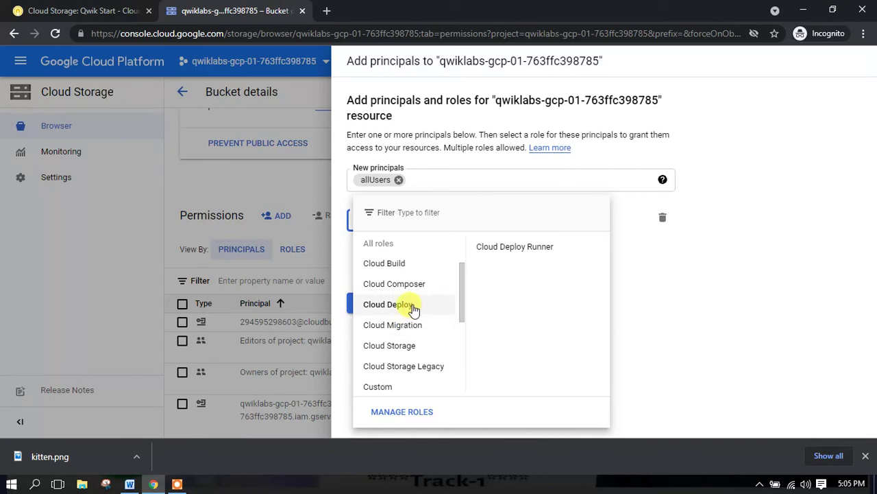
{"action": "scroll", "coordinate": [412, 301], "scroll_direction": "down", "scroll_amount": 1}
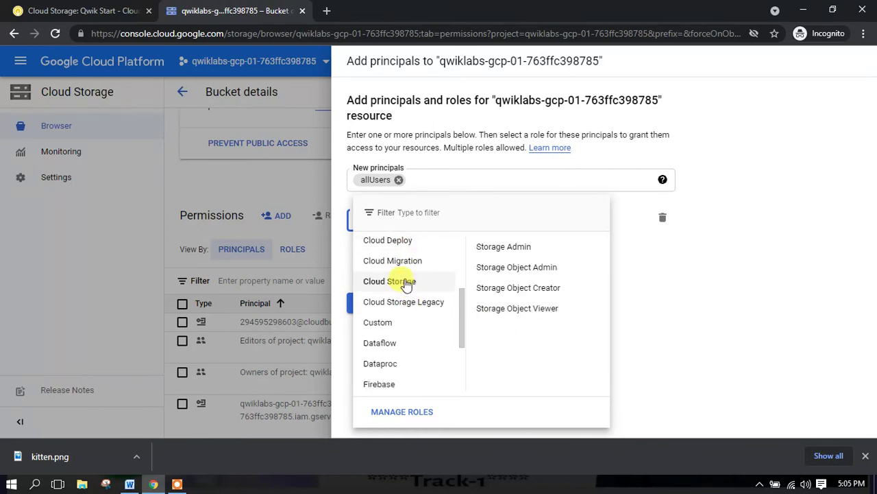
{"action": "left_click", "coordinate": [107, 11]}
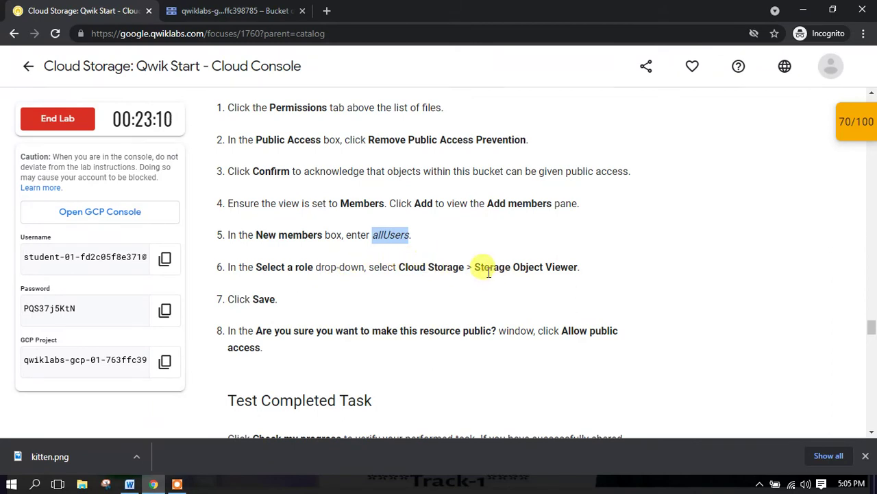
{"action": "left_click", "coordinate": [268, 11]}
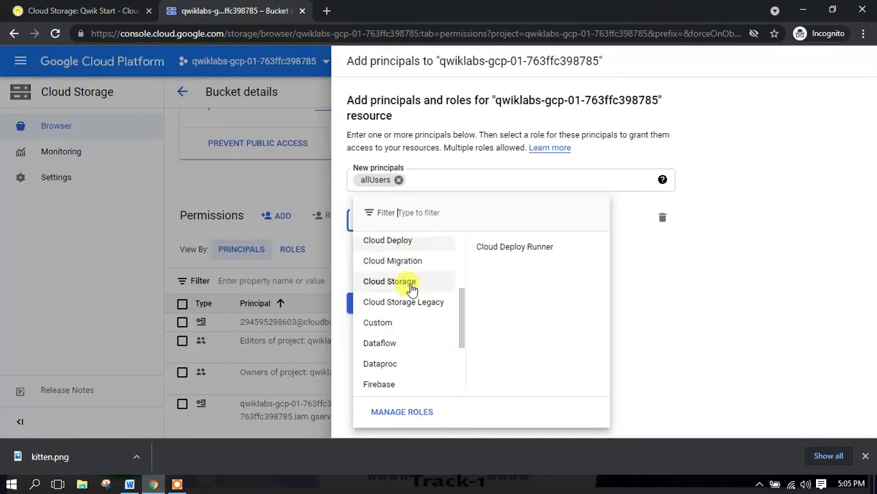
{"action": "mouse_move", "coordinate": [408, 288]}
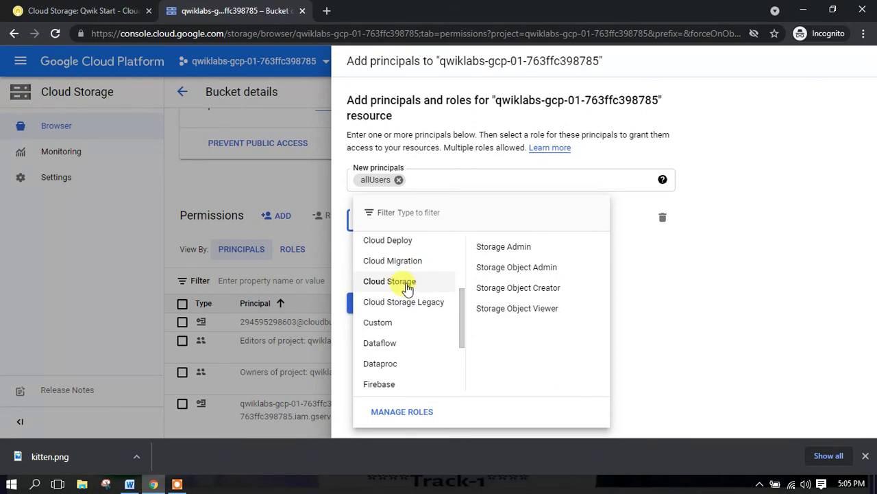
{"action": "left_click", "coordinate": [519, 310]}
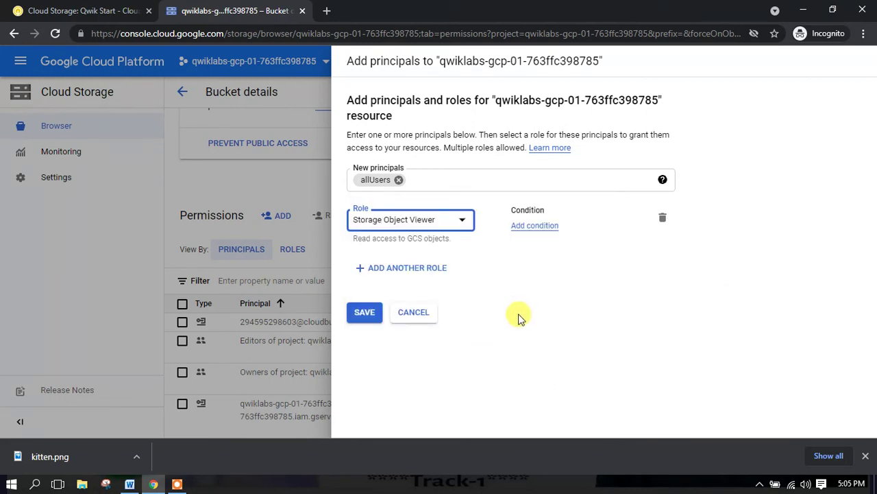
- Save the allUsers permission, allow public access, apply the proposed policy update and return to the lab instructions
{"action": "left_click", "coordinate": [117, 10]}
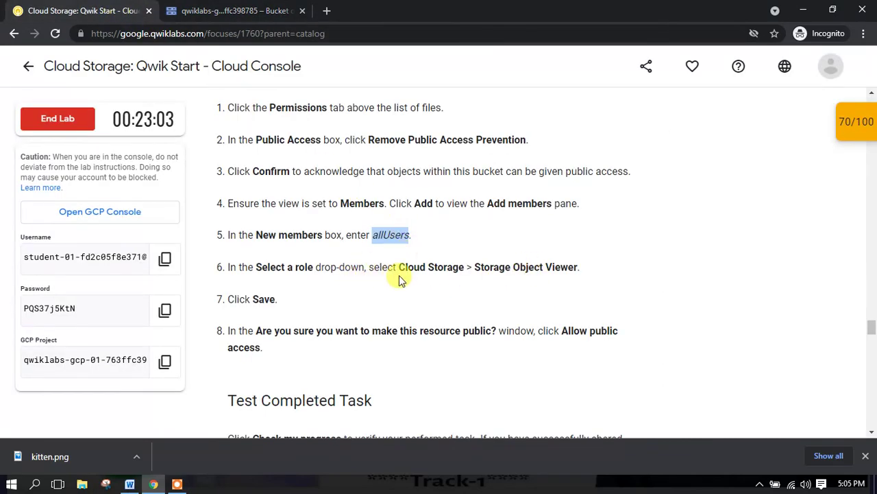
{"action": "left_click", "coordinate": [257, 10]}
{"action": "left_click", "coordinate": [370, 313]}
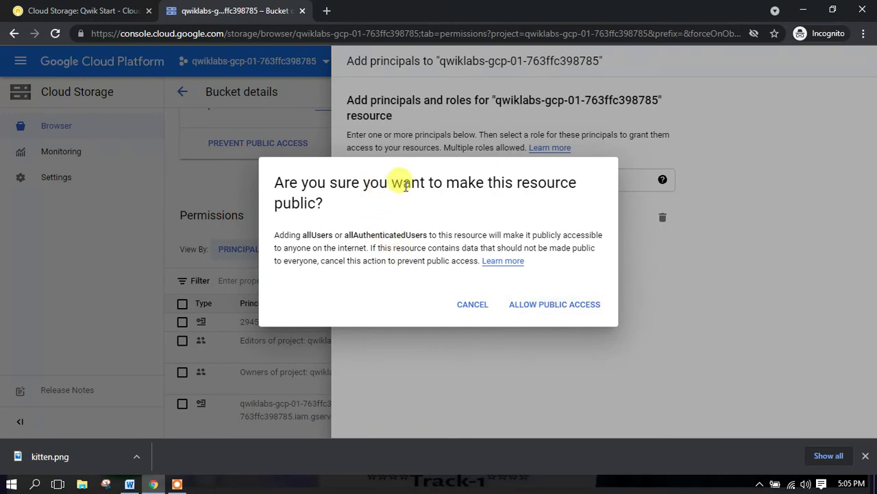
{"action": "left_click", "coordinate": [548, 306]}
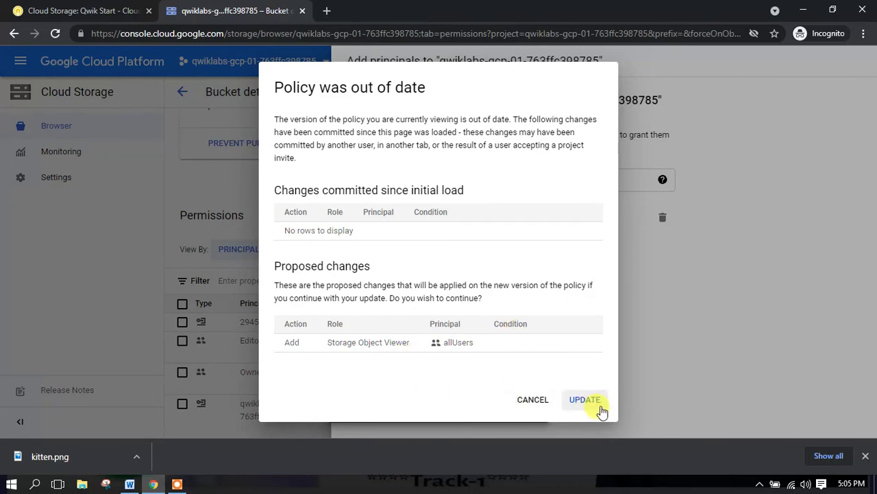
{"action": "left_click", "coordinate": [576, 401]}
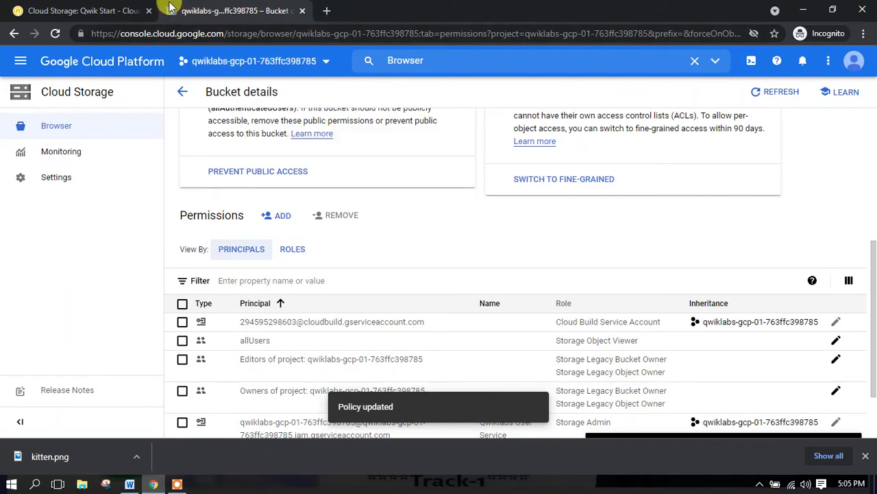
{"action": "left_click", "coordinate": [82, 11]}
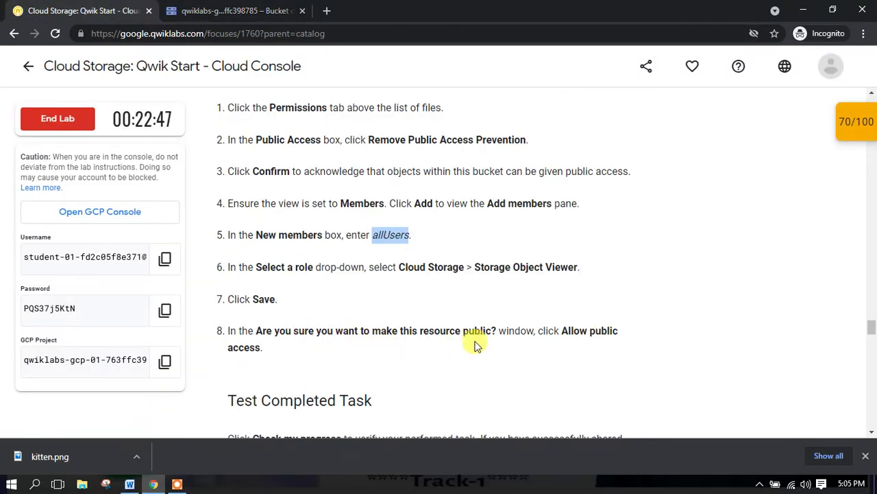
- Check the lab progress for sharing the kitten.png object publicly and review the scores in the checkpoints list
{"action": "scroll", "coordinate": [438, 339], "scroll_direction": "down", "scroll_amount": 3}
{"action": "left_click", "coordinate": [392, 333]}
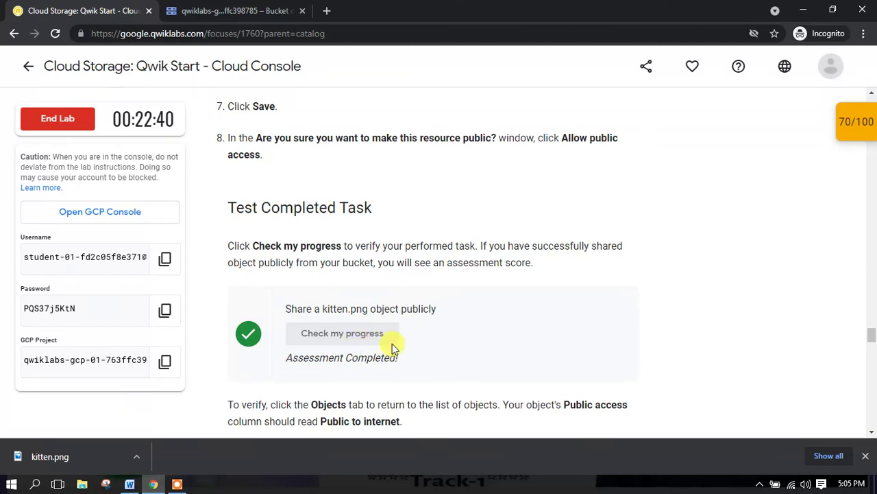
{"action": "left_click", "coordinate": [868, 130]}
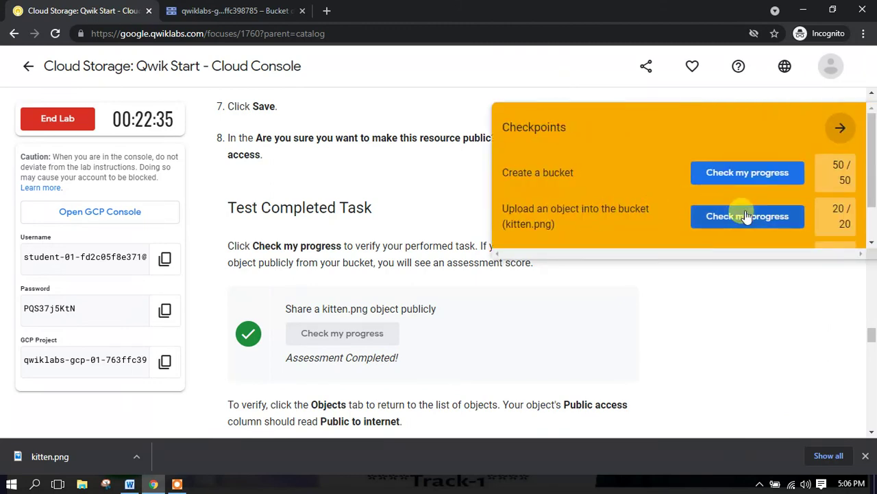
{"action": "left_click", "coordinate": [842, 130]}
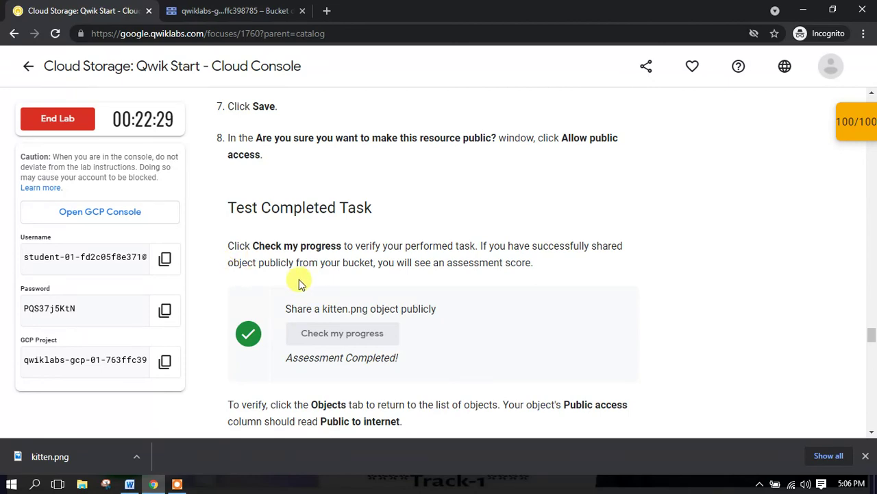
- End the lab, confirm ending it, and submit a five-star satisfaction rating without additional comments
{"action": "scroll", "coordinate": [263, 297], "scroll_direction": "up", "scroll_amount": 2}
{"action": "left_click", "coordinate": [66, 118]}
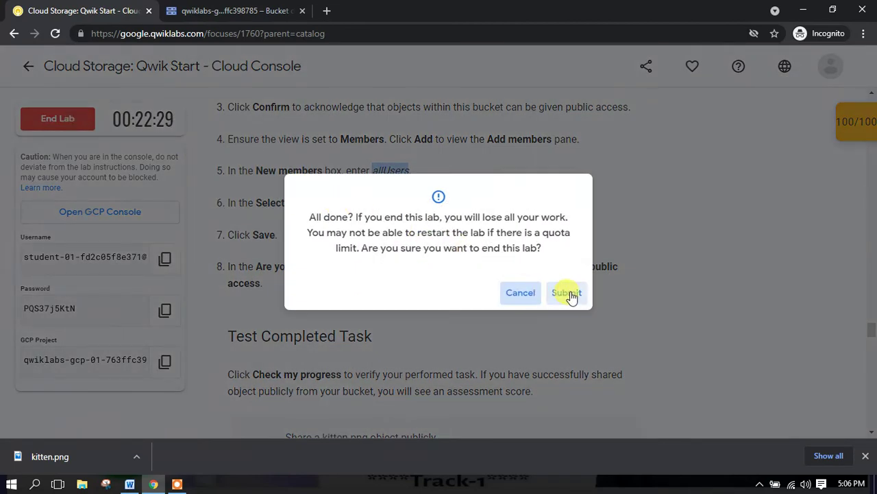
{"action": "left_click", "coordinate": [568, 292]}
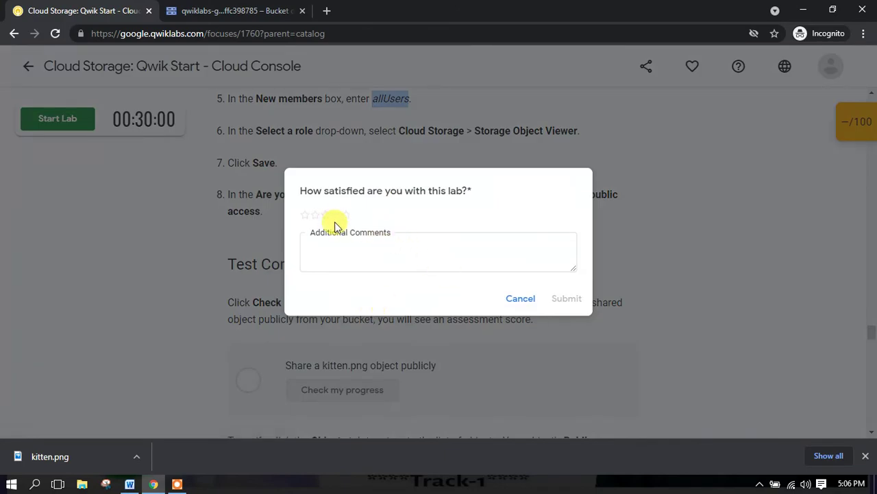
{"action": "left_click", "coordinate": [345, 216]}
{"action": "left_click", "coordinate": [564, 299]}
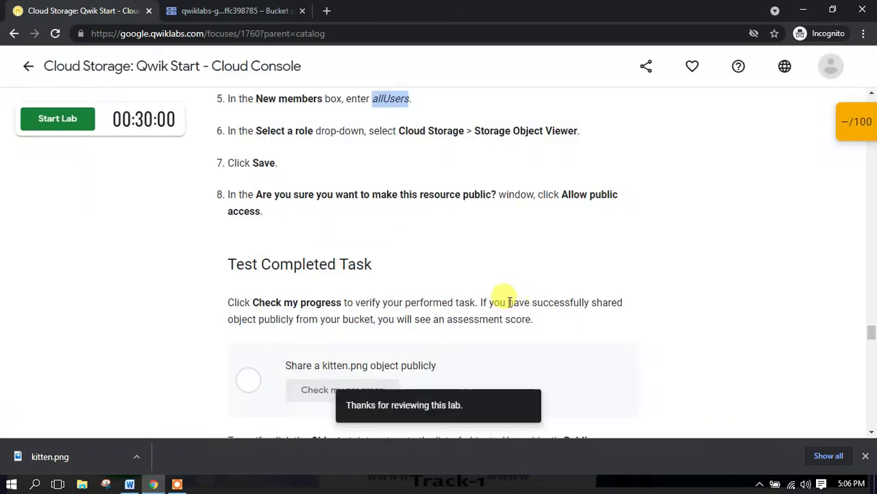
- Switch to the Google Cloud console and sign out of the student account
{"action": "left_click", "coordinate": [259, 10]}
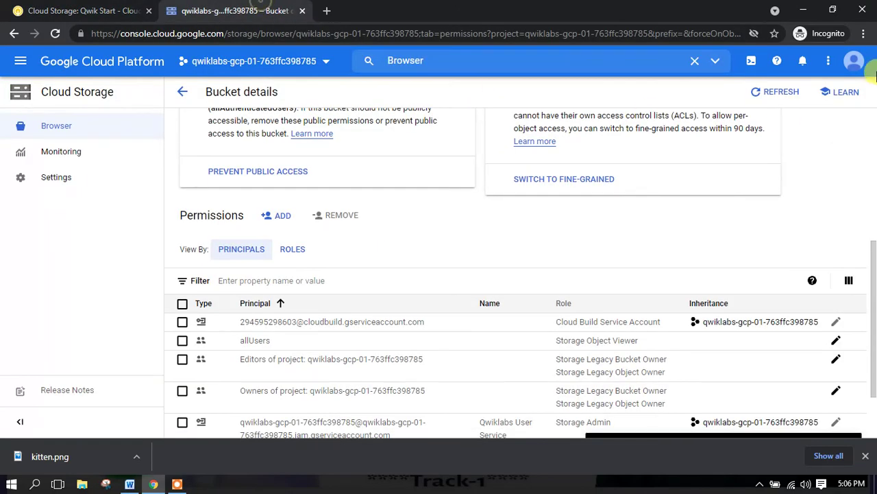
{"action": "left_click", "coordinate": [854, 61]}
{"action": "left_click", "coordinate": [830, 208]}
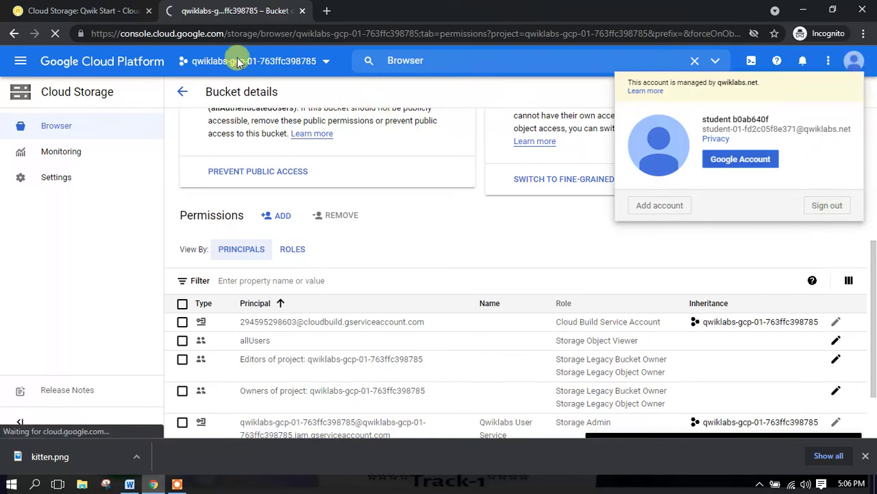
- Return from the lab page to the Perform Foundational Infrastructure Tasks quest and examine its lab list for completion marks and the labs that follow
{"action": "left_click", "coordinate": [130, 7]}
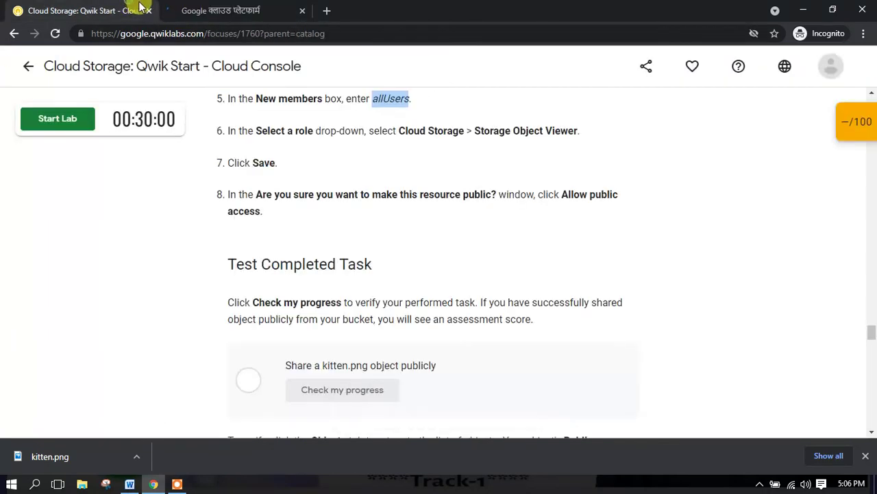
{"action": "left_click", "coordinate": [28, 66]}
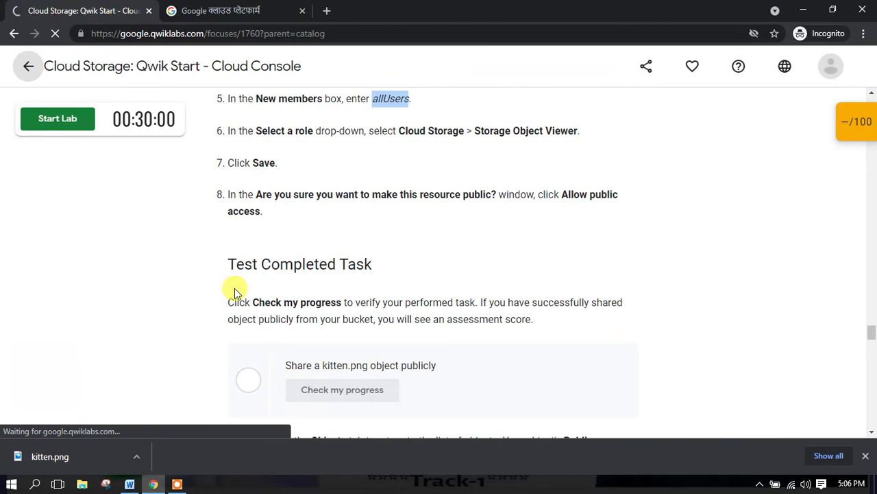
{"action": "scroll", "coordinate": [260, 267], "scroll_direction": "down", "scroll_amount": 10}
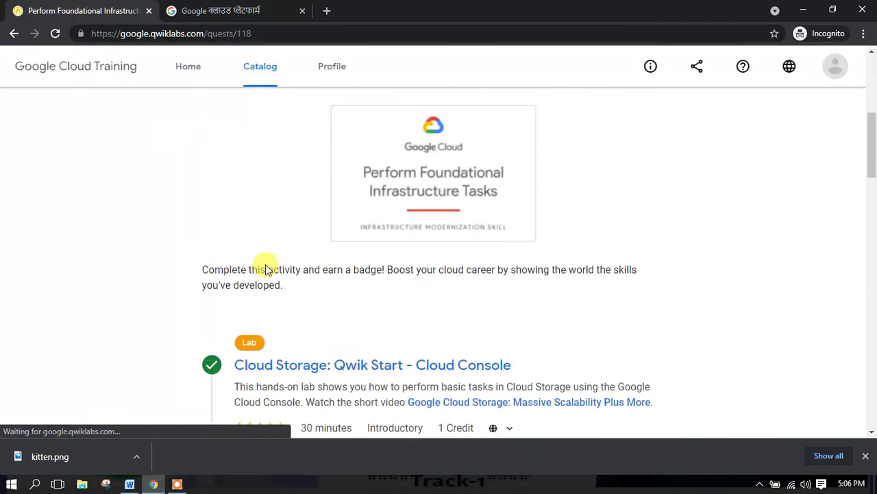
{"action": "scroll", "coordinate": [269, 253], "scroll_direction": "up", "scroll_amount": 2}
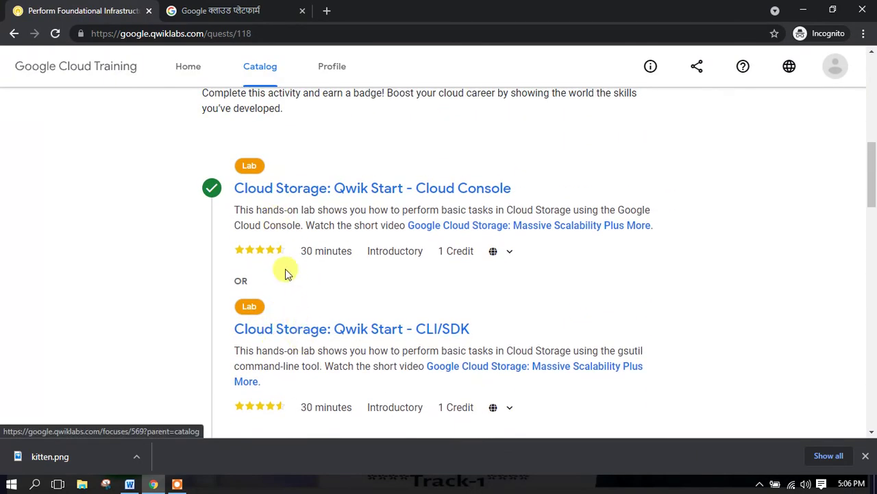
{"action": "scroll", "coordinate": [275, 301], "scroll_direction": "down", "scroll_amount": 5}
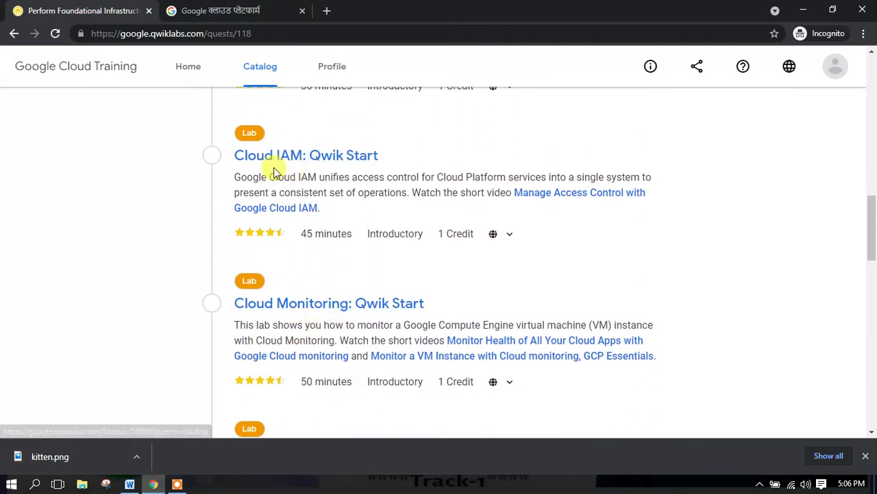
{"action": "scroll", "coordinate": [276, 199], "scroll_direction": "up", "scroll_amount": 1}
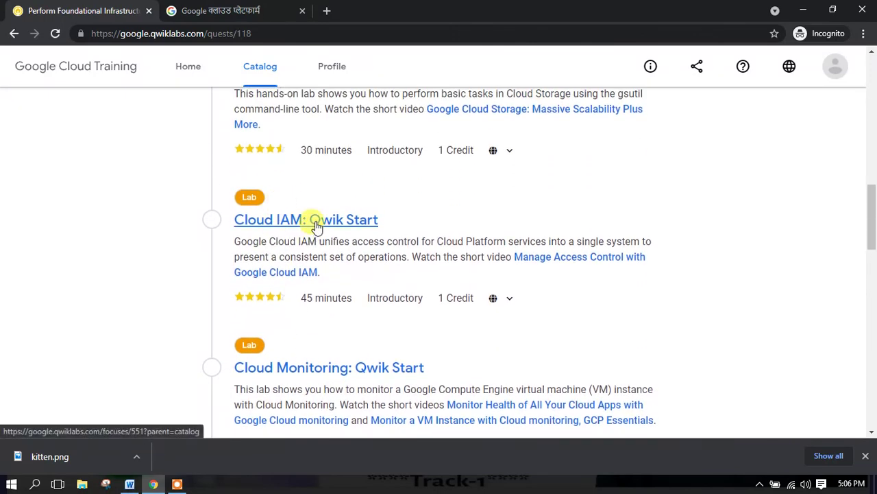
{"action": "scroll", "coordinate": [237, 209], "scroll_direction": "up", "scroll_amount": 2}
{"action": "scroll", "coordinate": [231, 223], "scroll_direction": "down", "scroll_amount": 1}
{"action": "scroll", "coordinate": [231, 266], "scroll_direction": "up", "scroll_amount": 2}
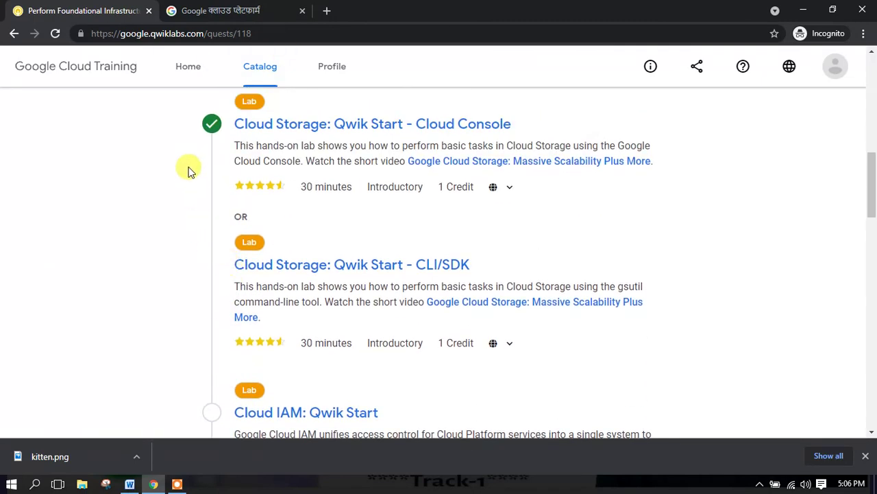